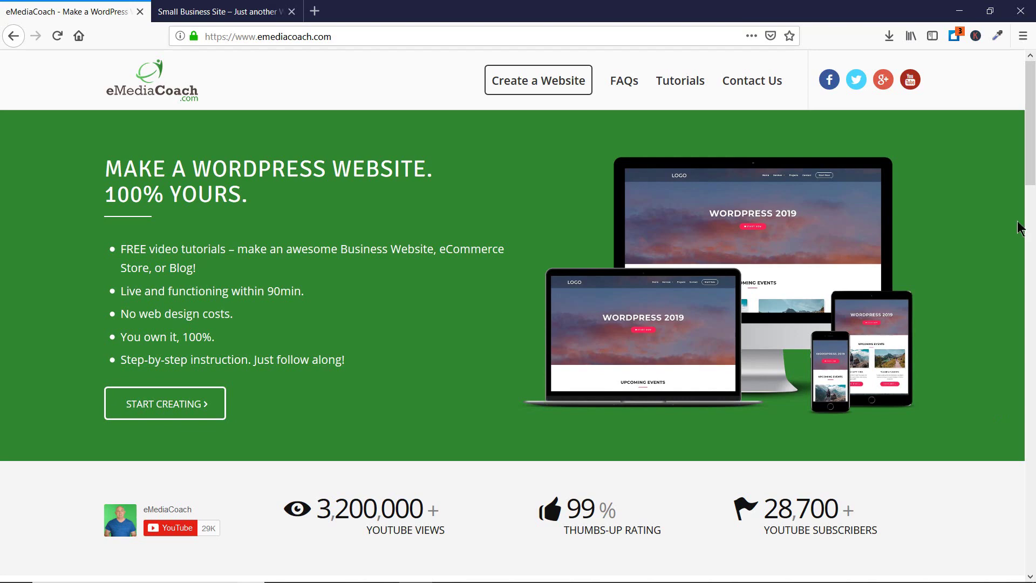
# Step: Load emediacoach.com/astra to view the Astra theme site, then return to the Small Business Site tab
pyautogui.click(437, 36)
pyautogui.click(437, 36)
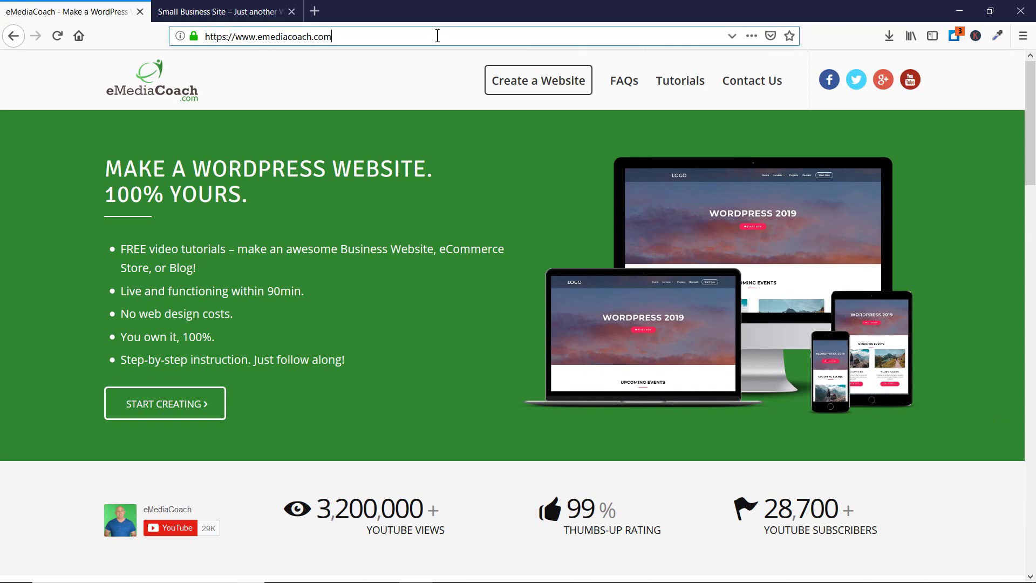
pyautogui.write('/astra')
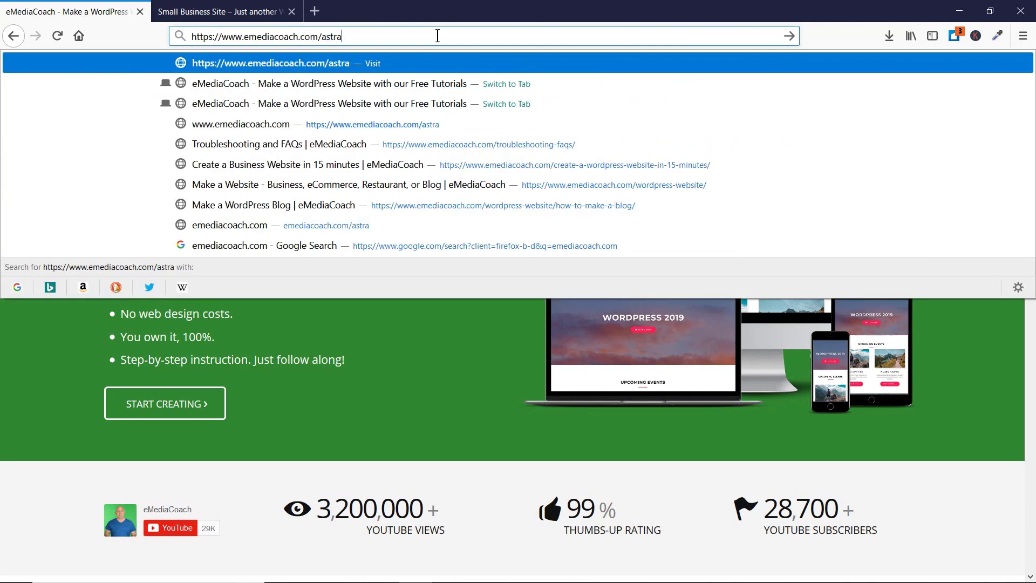
pyautogui.press('Return')
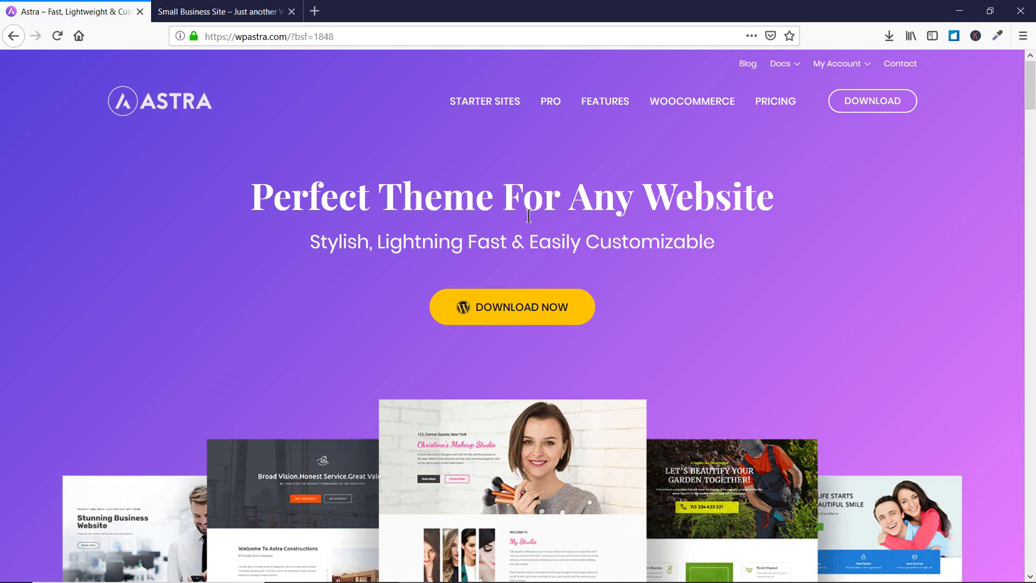
pyautogui.click(226, 11)
# Step: Close the Astra tab and log in at /wp-admin/ with the saved credentials
pyautogui.click(141, 12)
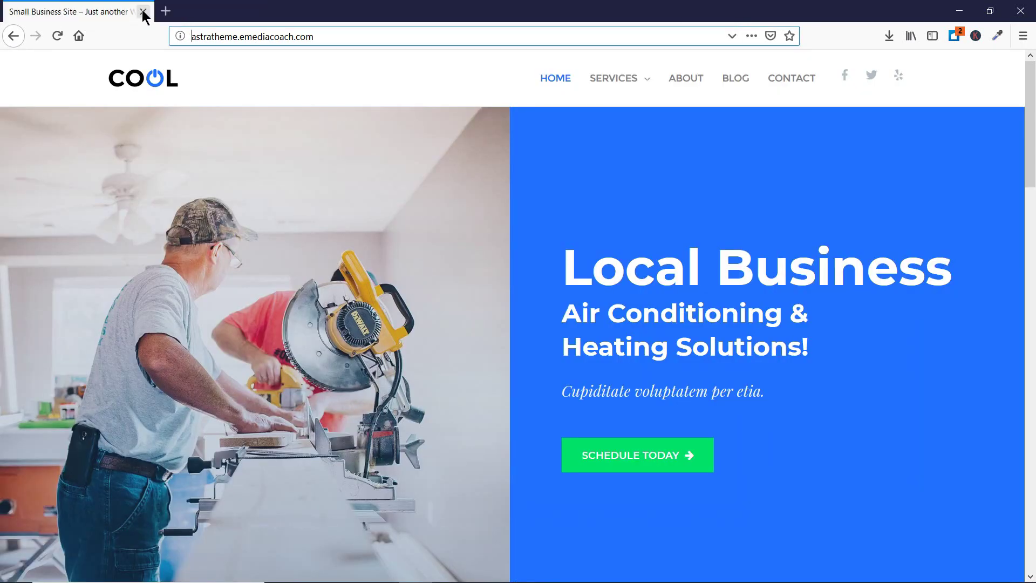
pyautogui.click(396, 36)
pyautogui.write('/wp-admin/')
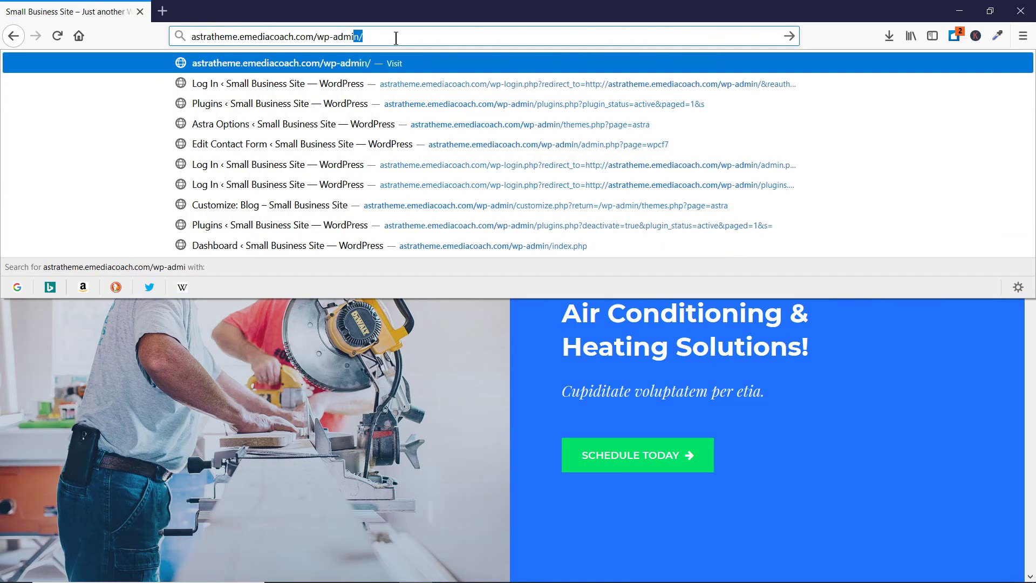
pyautogui.press('Return')
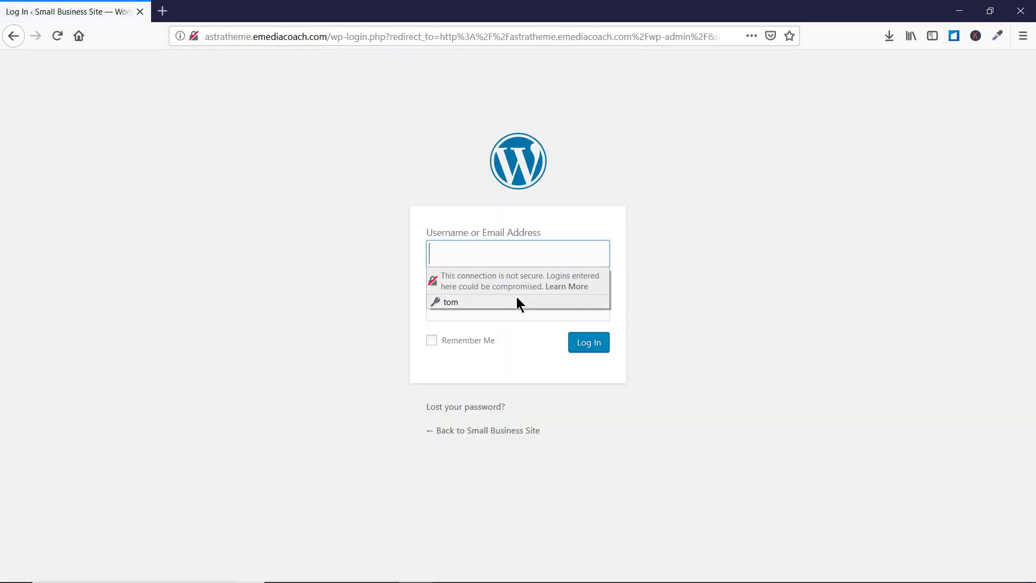
pyautogui.click(517, 298)
pyautogui.click(595, 341)
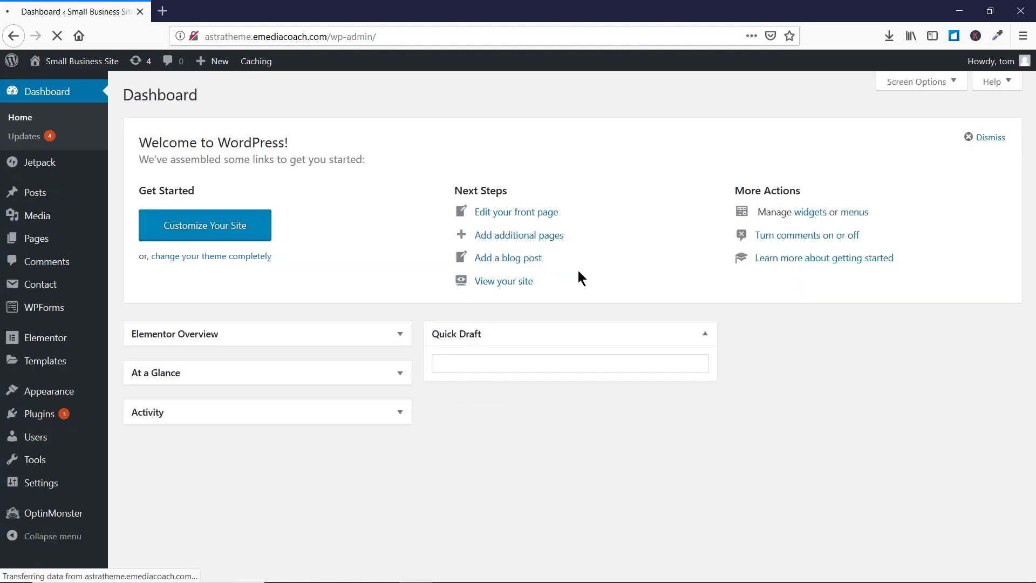
pyautogui.moveTo(81, 394)
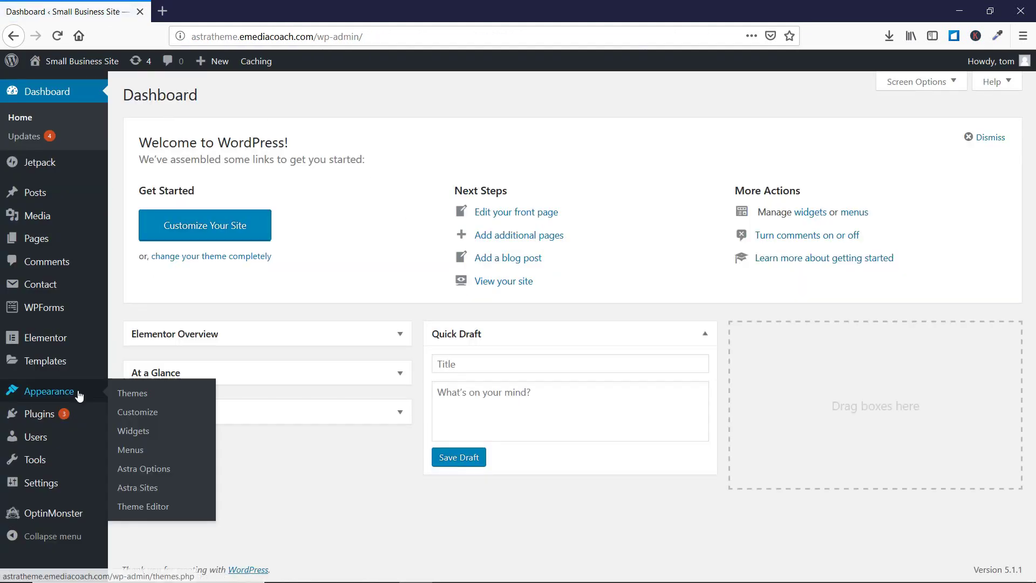
# Step: Open Appearance > Astra Options and scroll to the Available Astra Pro Modules list
pyautogui.click(154, 473)
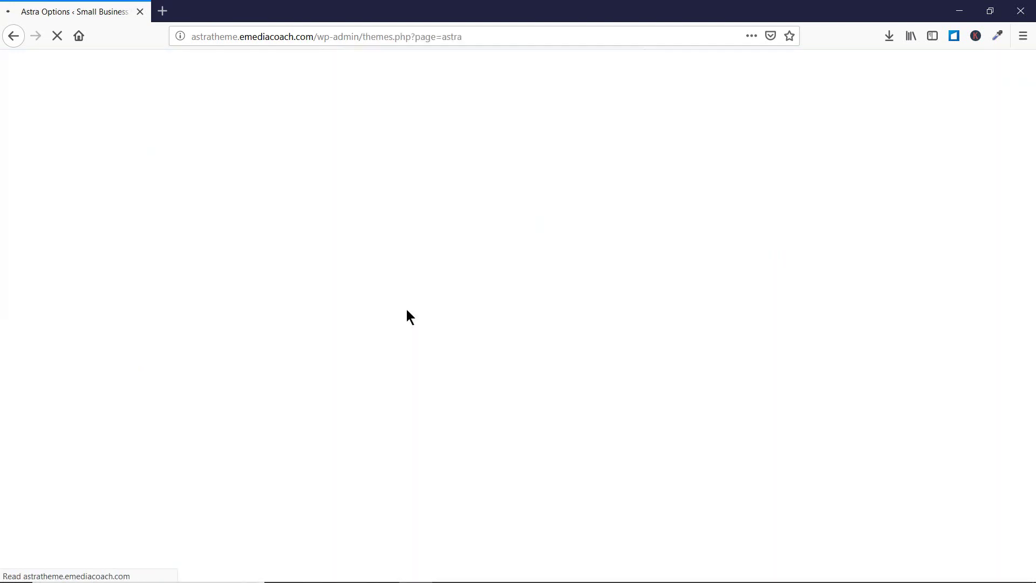
pyautogui.scroll(-3, 480, 356)
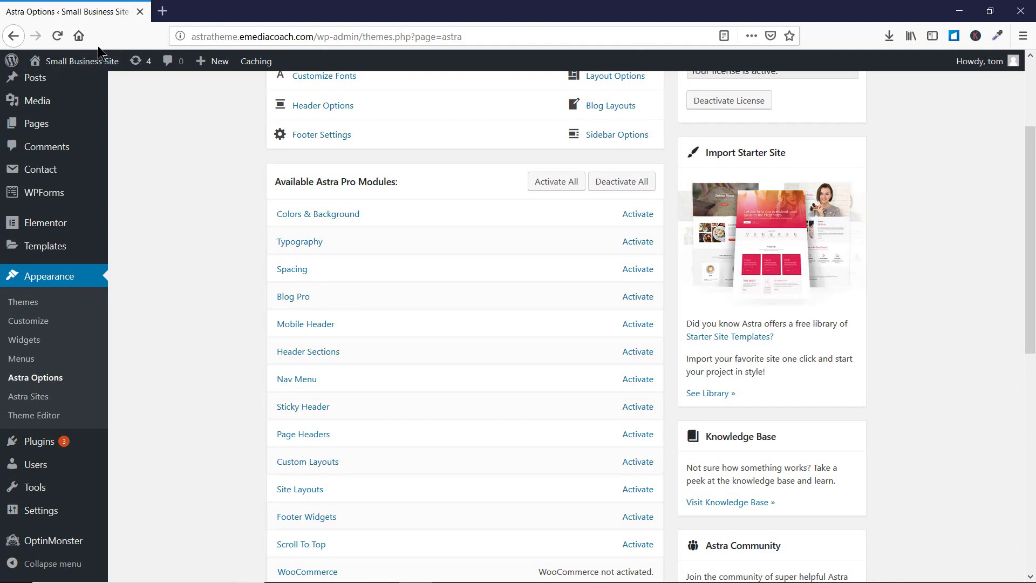
# Step: Open the site front end in a new tab and load its BLOG page
pyautogui.moveTo(98, 60)
pyautogui.middleClick(70, 81)
pyautogui.click(215, 11)
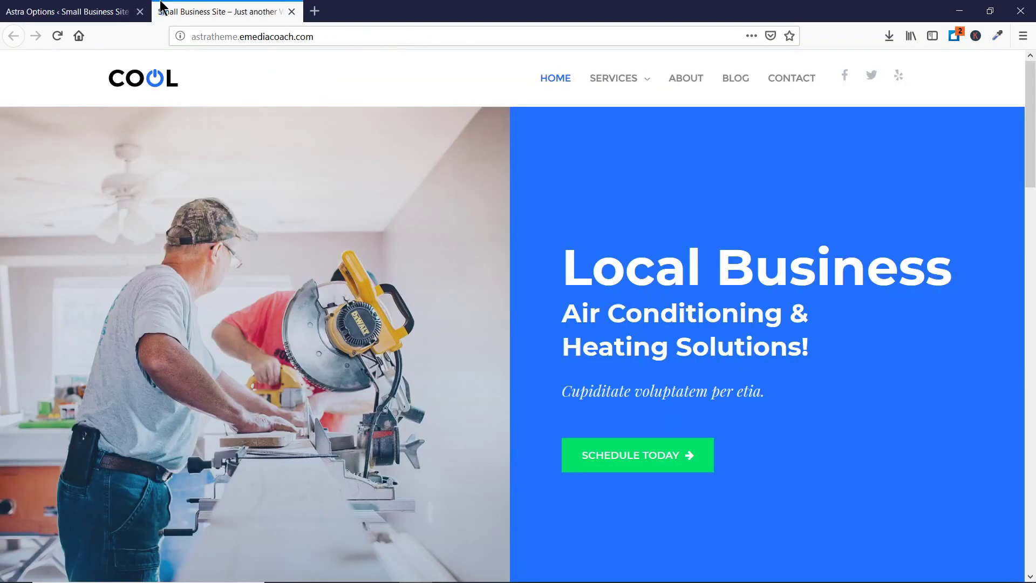
pyautogui.click(732, 79)
pyautogui.click(731, 80)
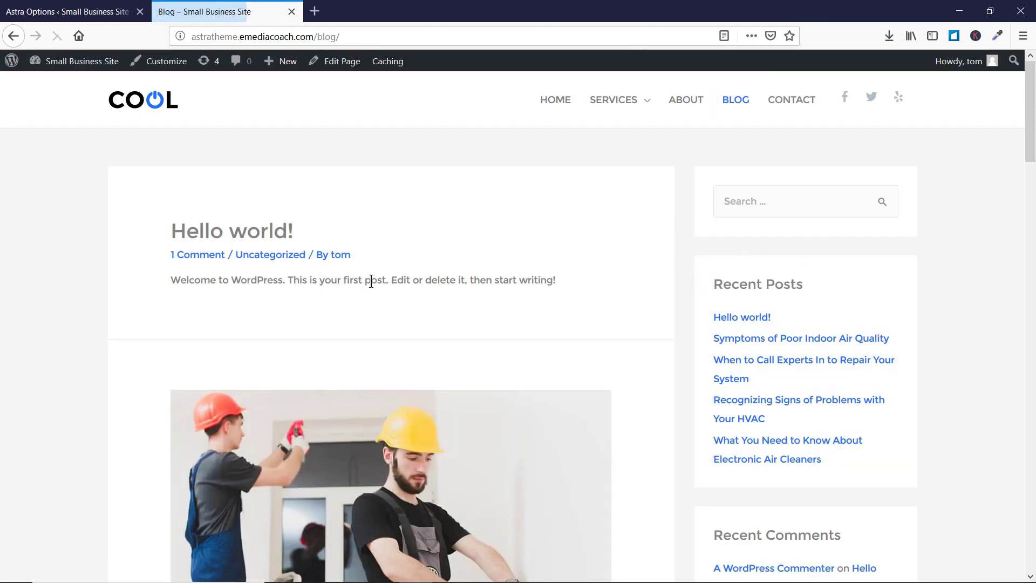
# Step: Review the current post layout, then open the Customizer in a new tab from Astra Options
pyautogui.scroll(-15, 371, 281)
pyautogui.scroll(-5, 362, 274)
pyautogui.scroll(16, 363, 273)
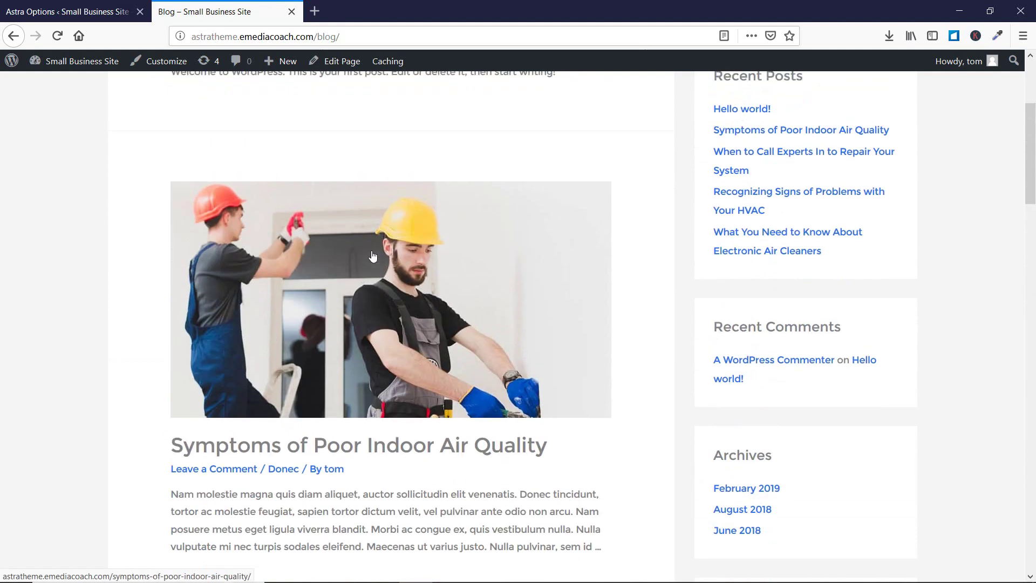
pyautogui.scroll(8, 371, 254)
pyautogui.click(65, 11)
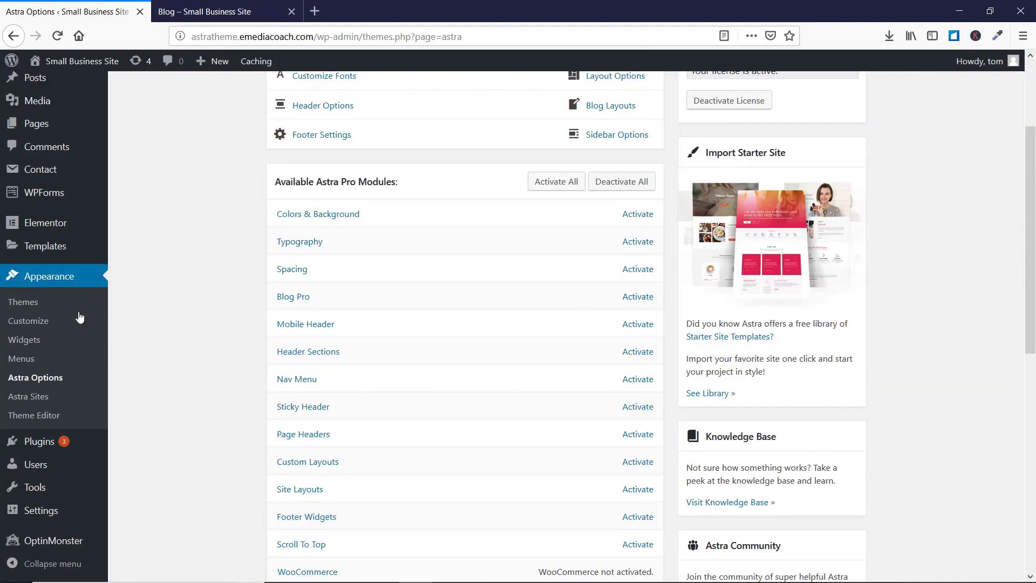
pyautogui.middleClick(24, 322)
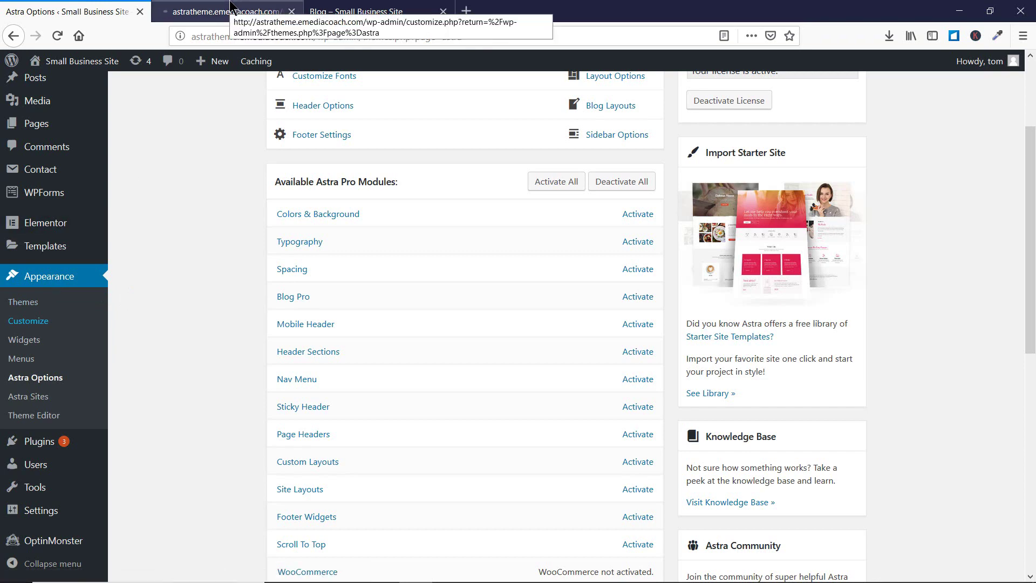
# Step: Navigate the Customizer to Layout > Blog > Blog / Archive, dismissing the autosave notice
pyautogui.click(230, 9)
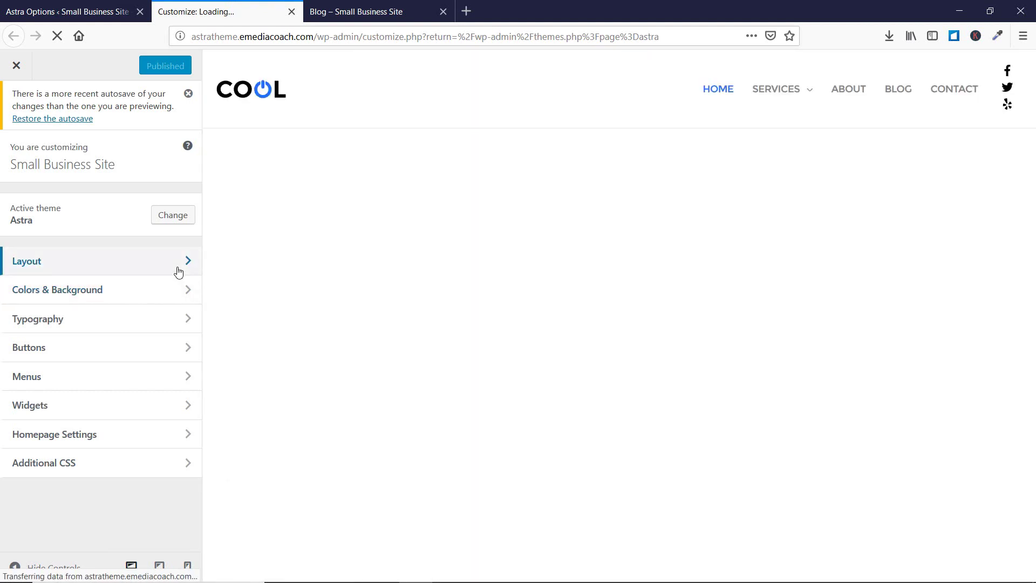
pyautogui.click(178, 267)
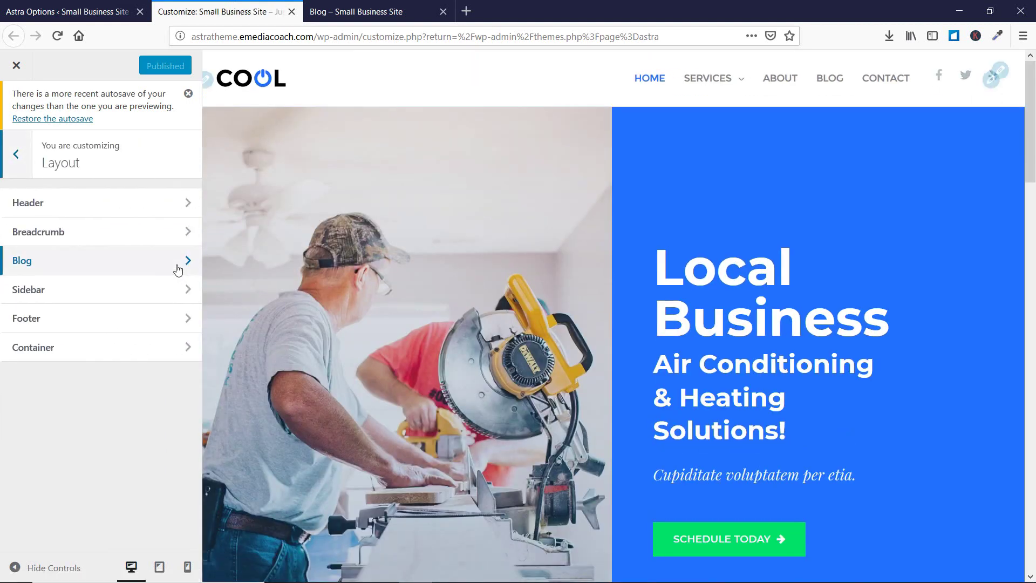
pyautogui.click(178, 268)
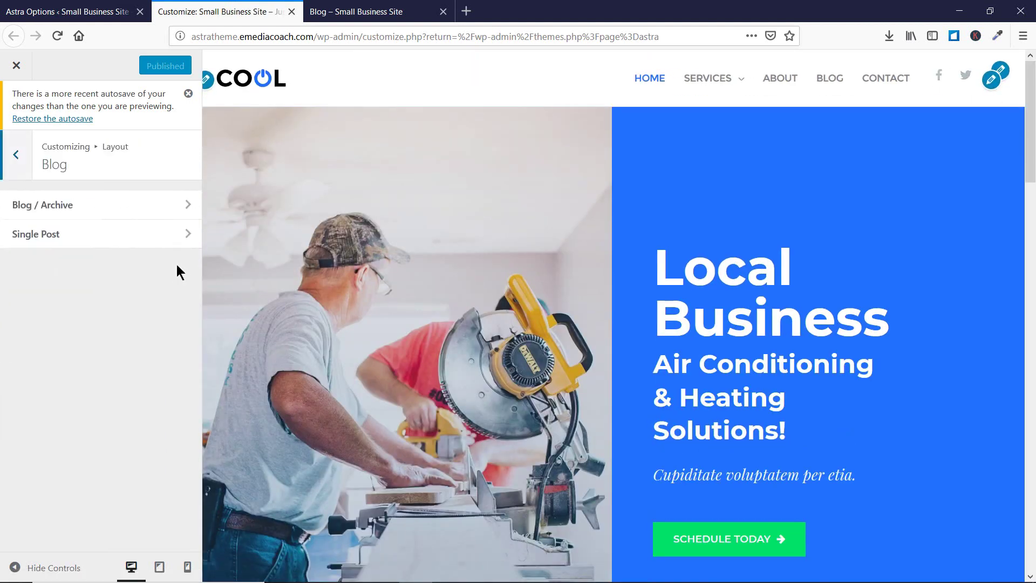
pyautogui.click(188, 94)
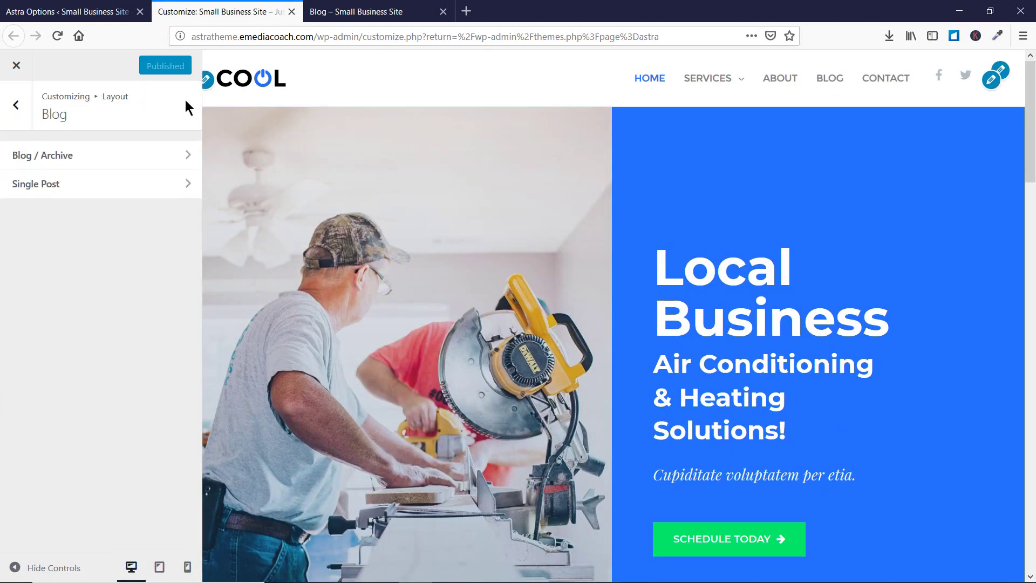
pyautogui.click(152, 164)
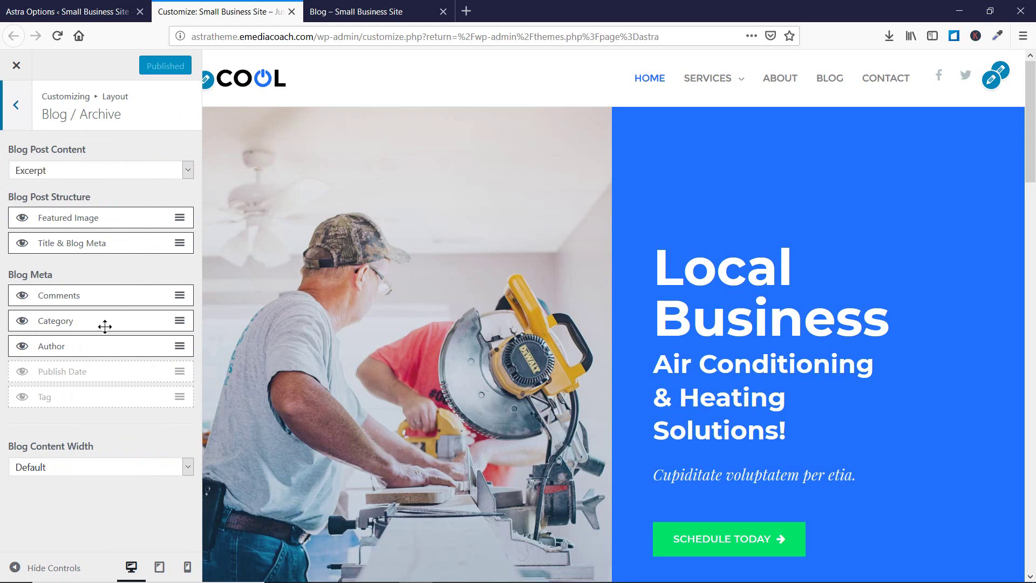
pyautogui.click(86, 10)
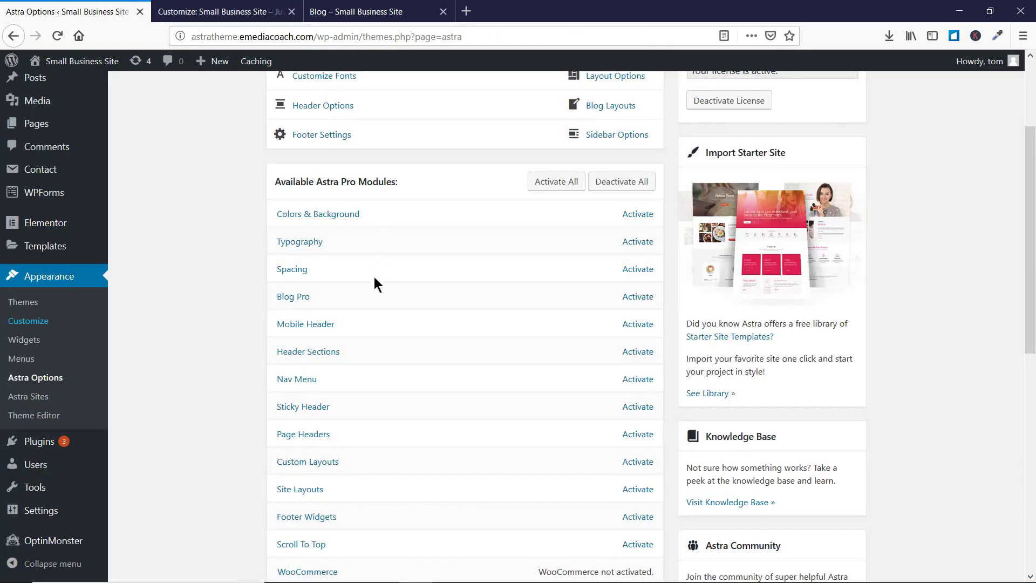
# Step: Activate the Blog Pro module and reload the Customizer at Layout > Blog > Blog / Archive
pyautogui.click(639, 297)
pyautogui.click(200, 10)
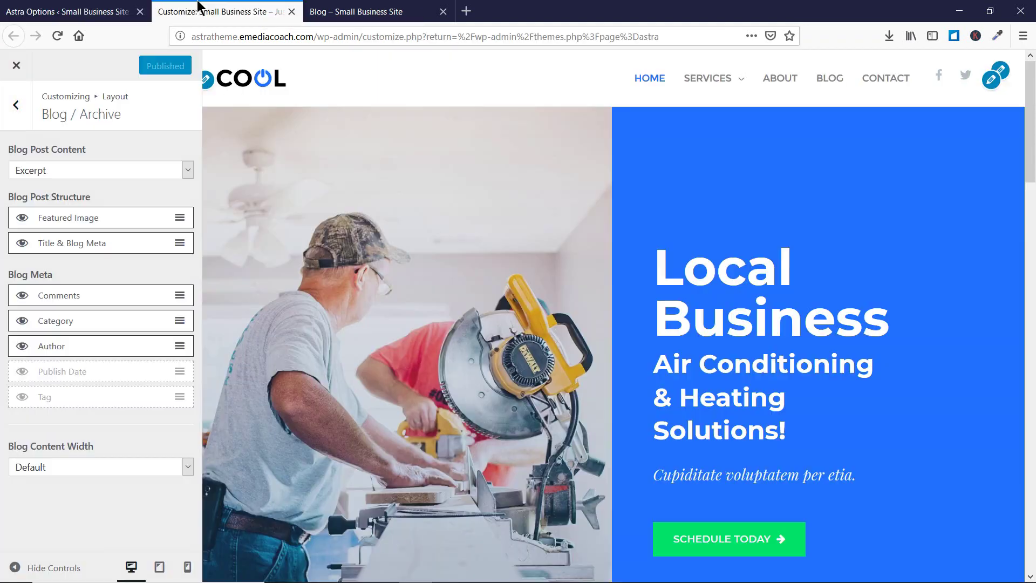
pyautogui.click(50, 35)
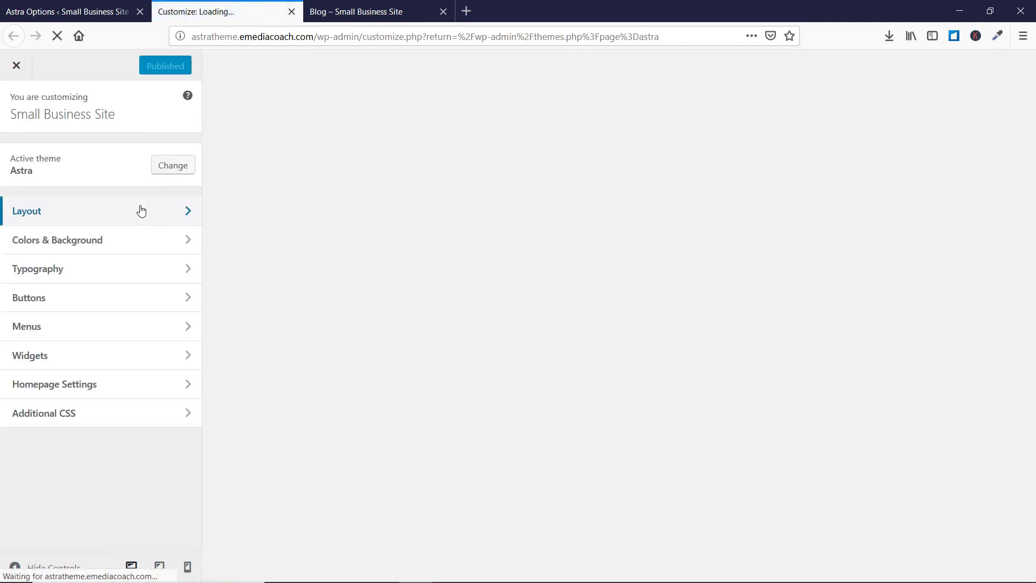
pyautogui.click(142, 210)
pyautogui.click(139, 211)
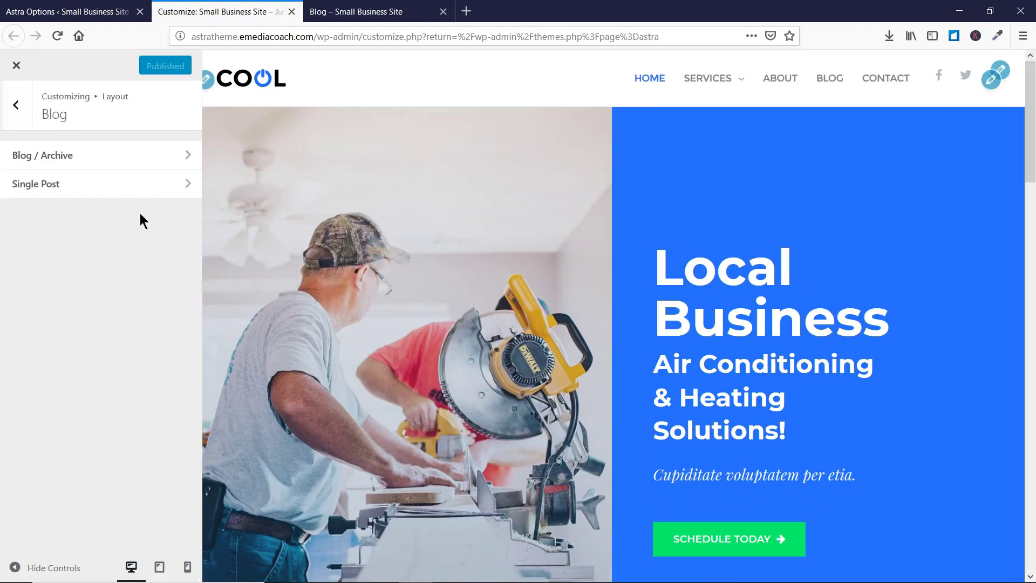
pyautogui.click(147, 159)
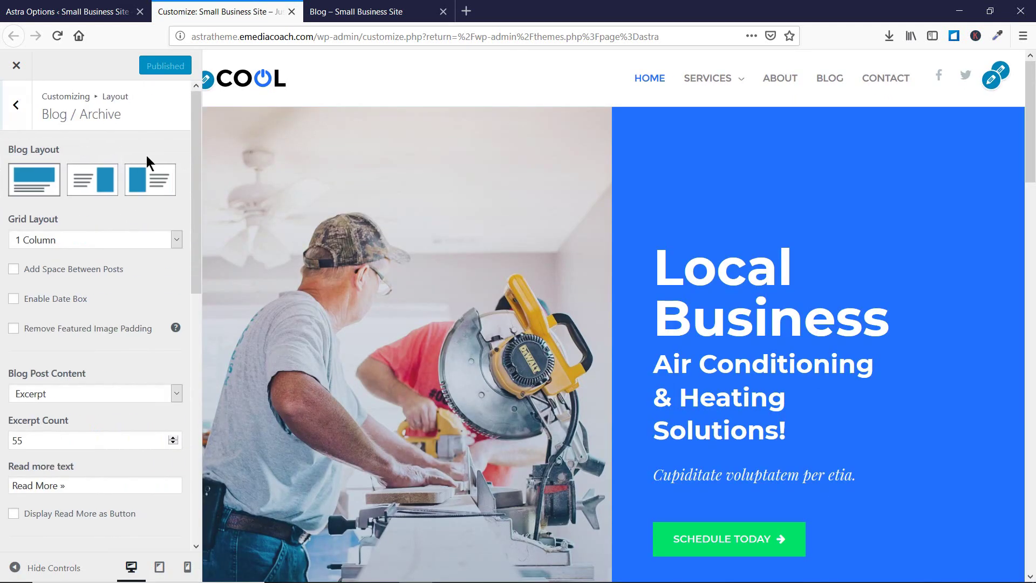
# Step: Review the new Grid Layout and pagination options and confirm Blog Pro shows as active
pyautogui.scroll(-3, 124, 214)
pyautogui.scroll(-4, 123, 212)
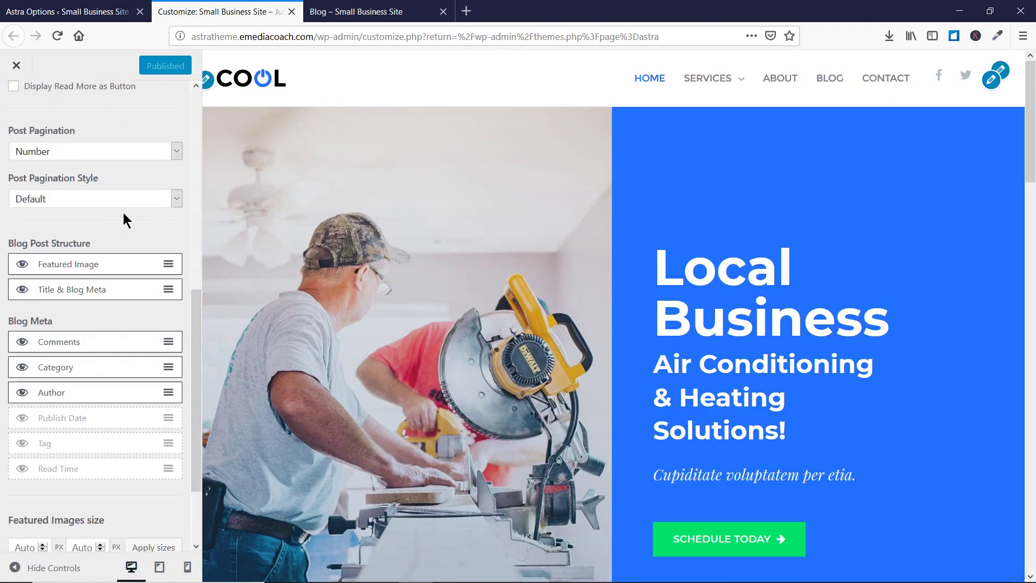
pyautogui.scroll(8, 123, 212)
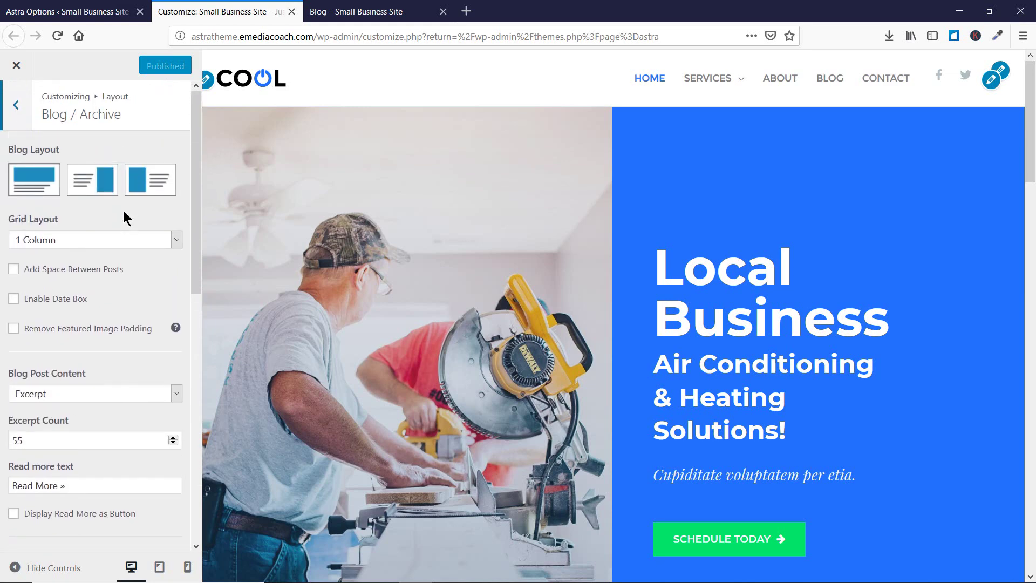
pyautogui.click(22, 11)
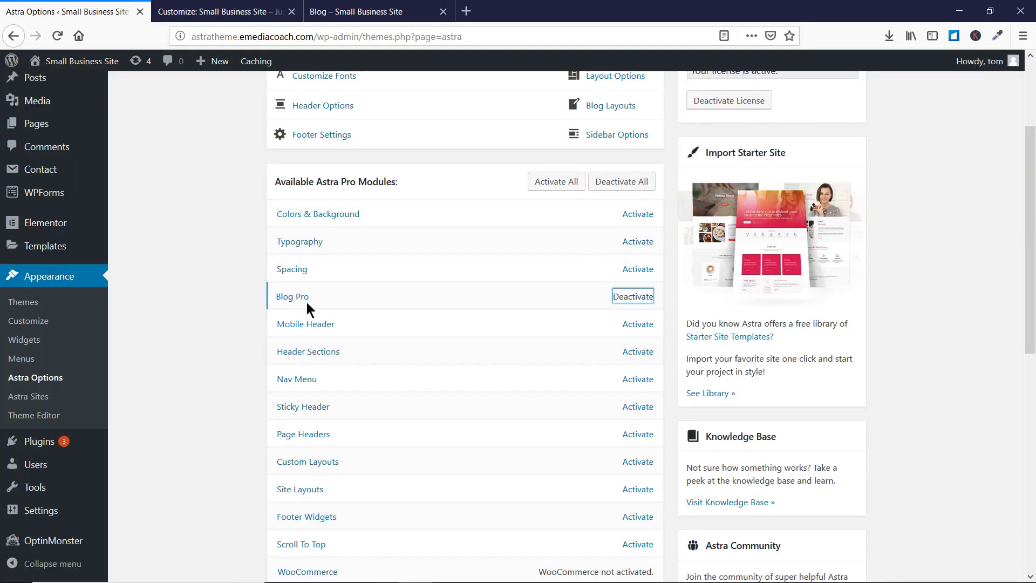
pyautogui.click(180, 12)
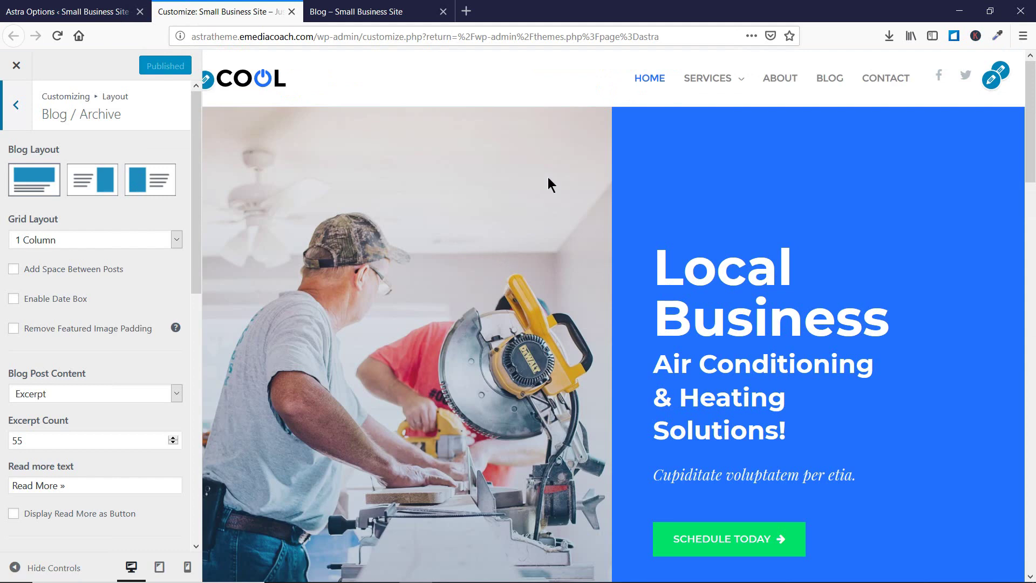
# Step: Show the blog page in the live preview and close the separate Blog tab
pyautogui.click(821, 88)
pyautogui.click(443, 11)
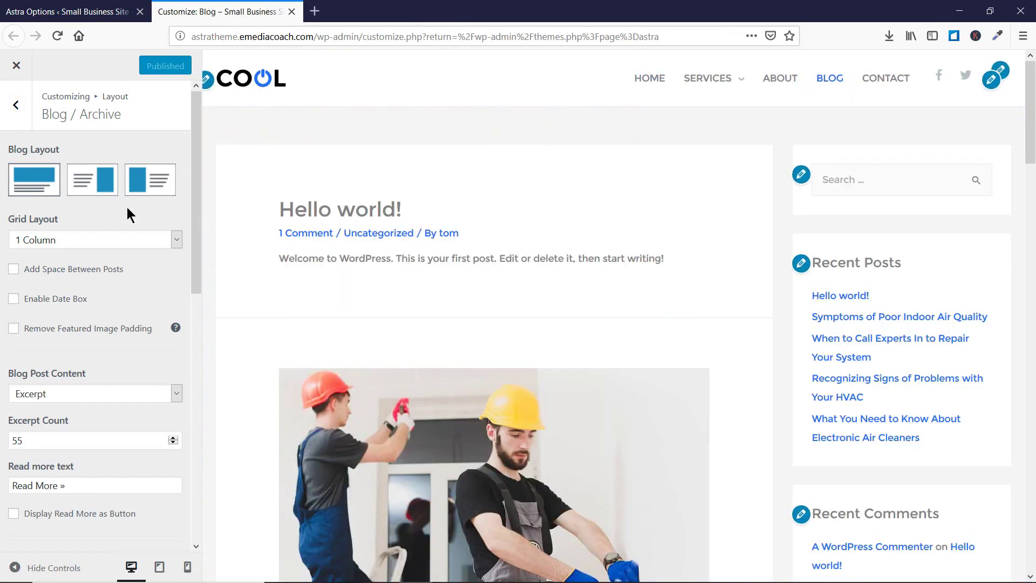
pyautogui.scroll(-5, 109, 203)
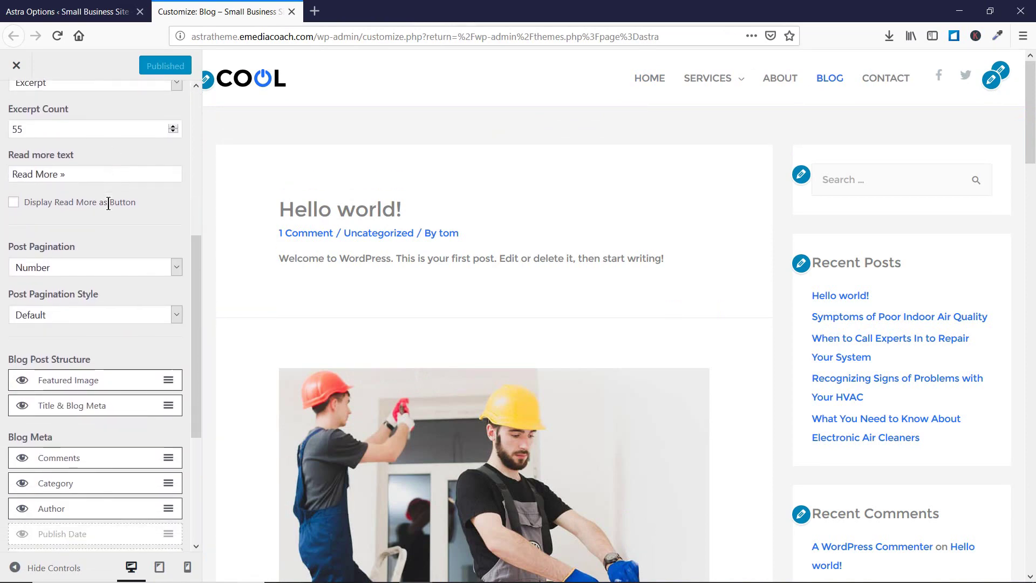
pyautogui.scroll(5, 109, 202)
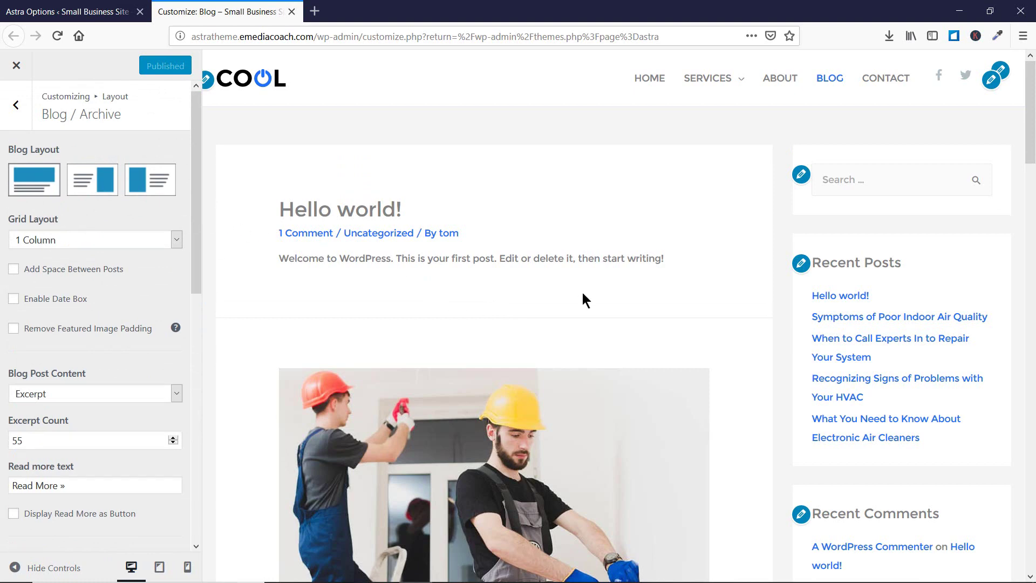
pyautogui.scroll(-3, 581, 292)
pyautogui.scroll(3, 378, 205)
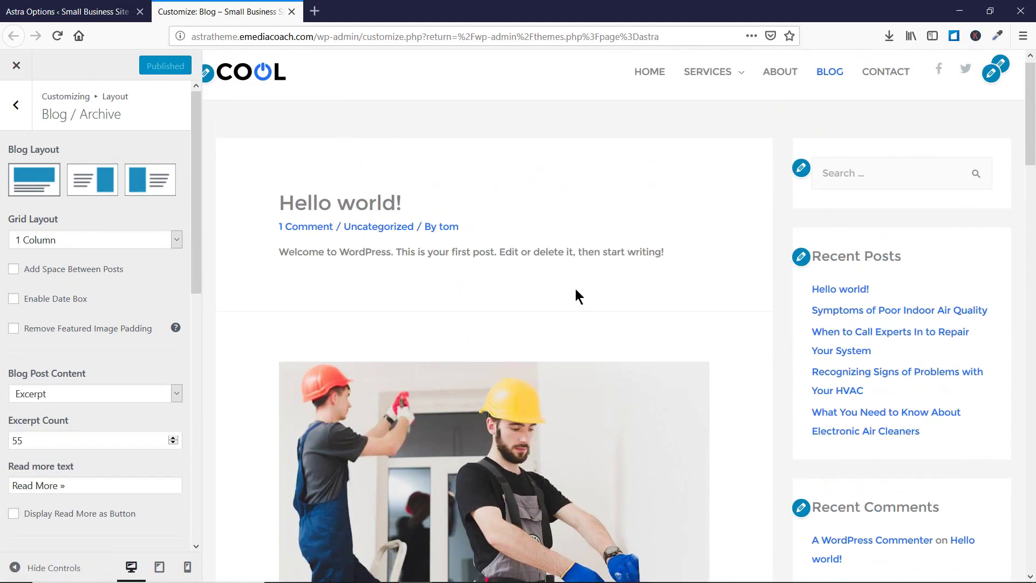
pyautogui.scroll(-10, 576, 291)
pyautogui.scroll(10, 448, 200)
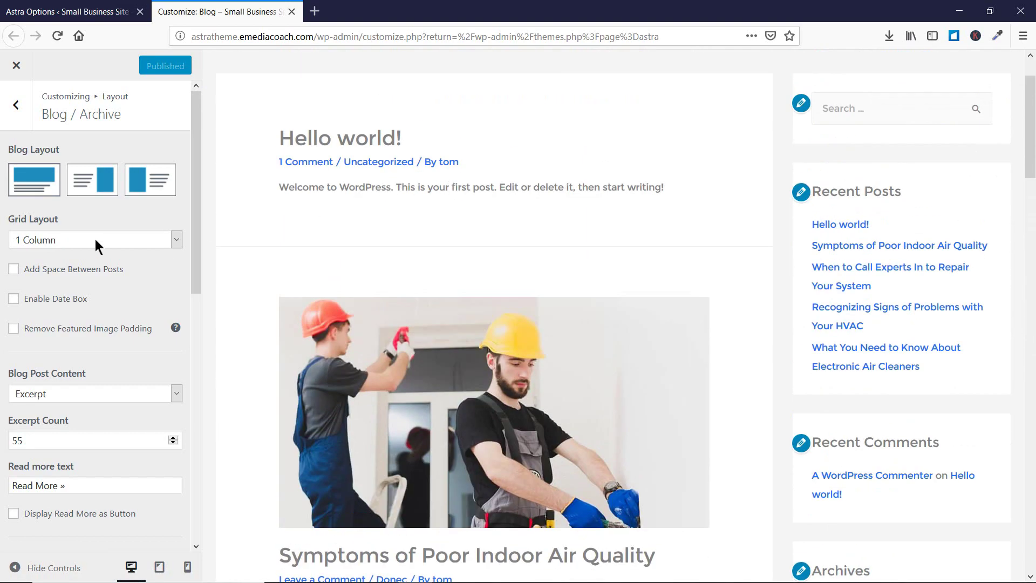
# Step: Set Grid Layout to 2 Columns
pyautogui.click(95, 239)
pyautogui.click(81, 271)
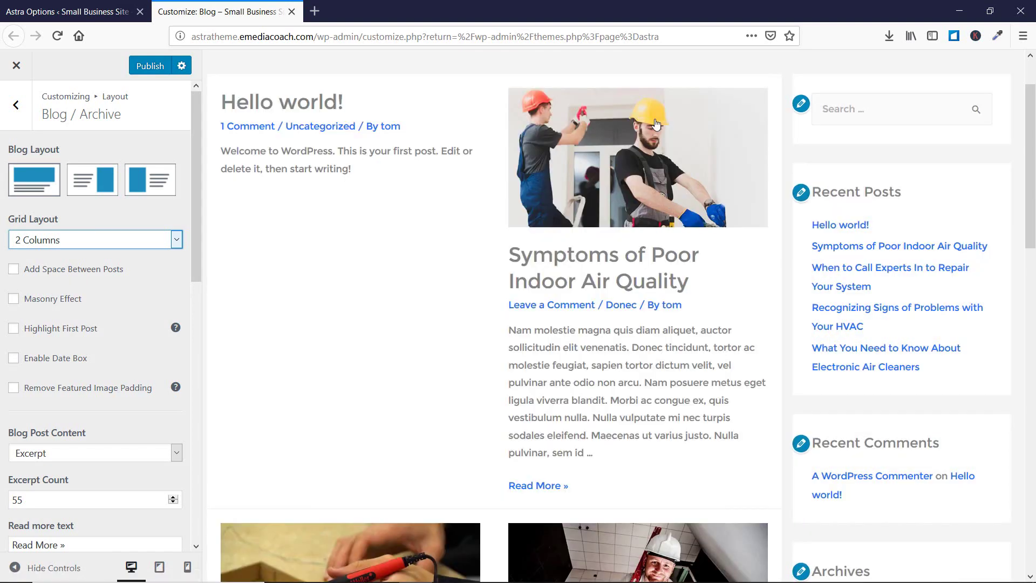
pyautogui.scroll(-5, 376, 227)
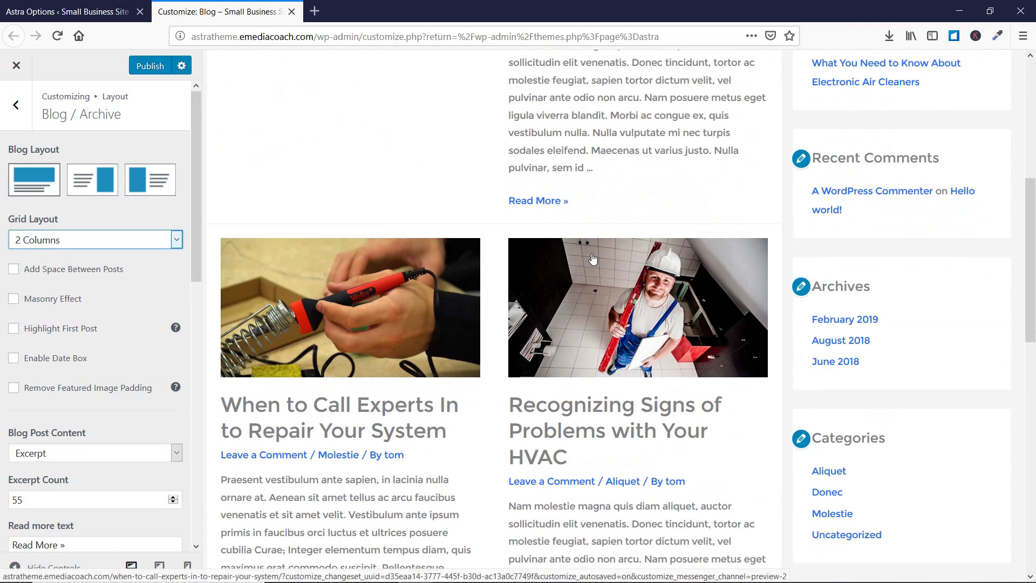
pyautogui.scroll(-3, 593, 259)
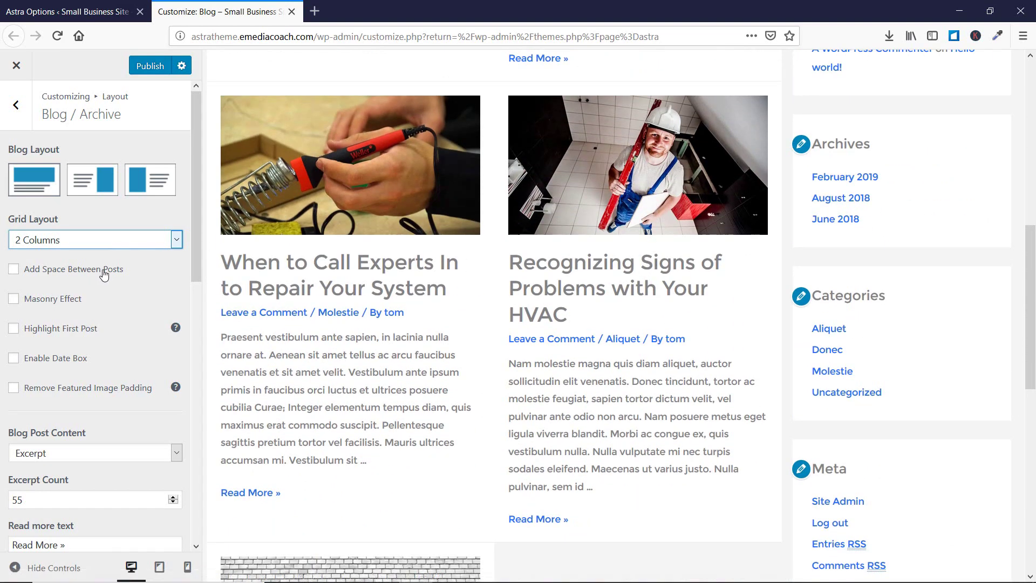
# Step: Enable Add Space Between Posts, try a 3-column grid, then return Grid Layout to 2 Columns
pyautogui.click(104, 275)
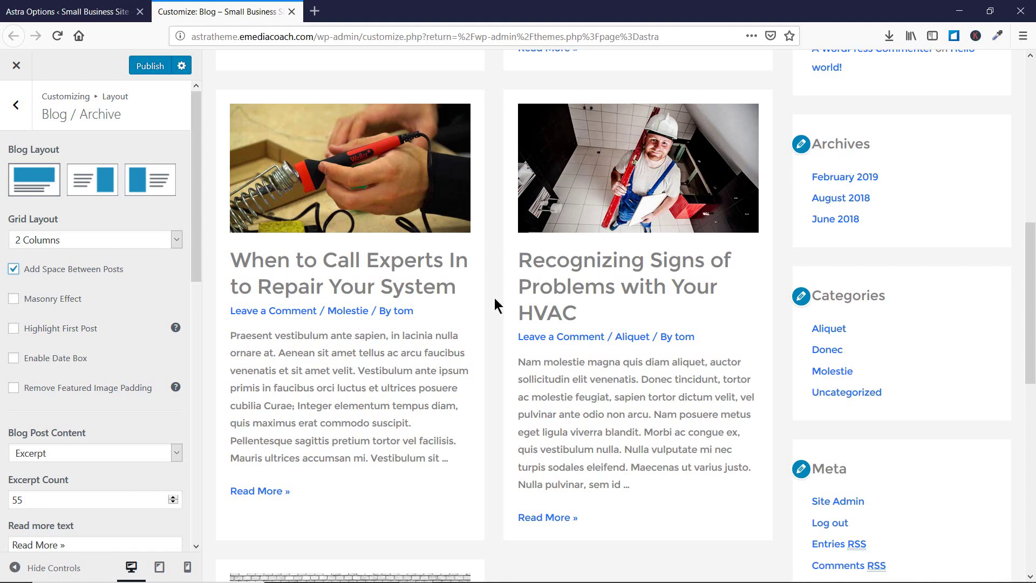
pyautogui.click(53, 240)
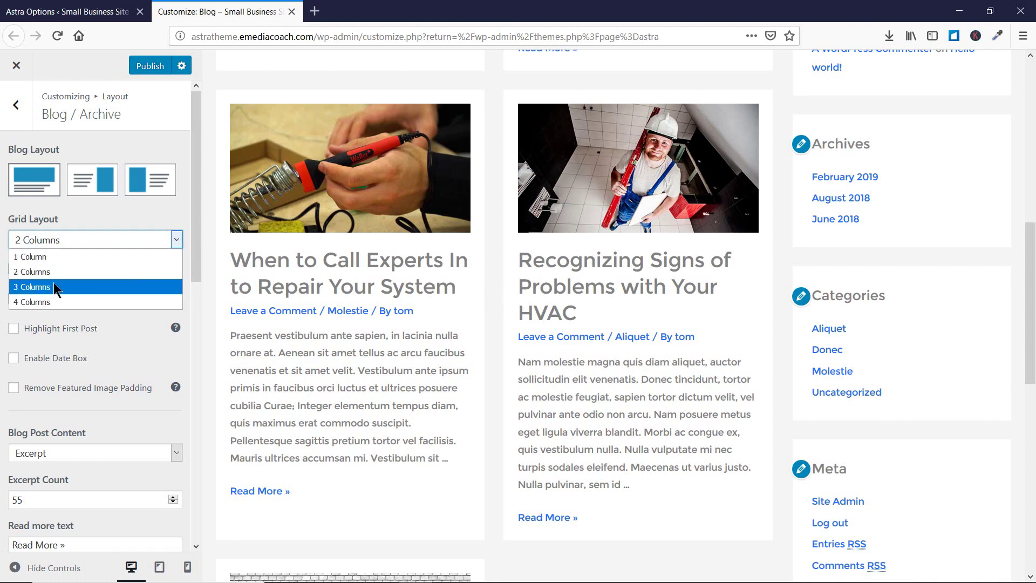
pyautogui.click(53, 282)
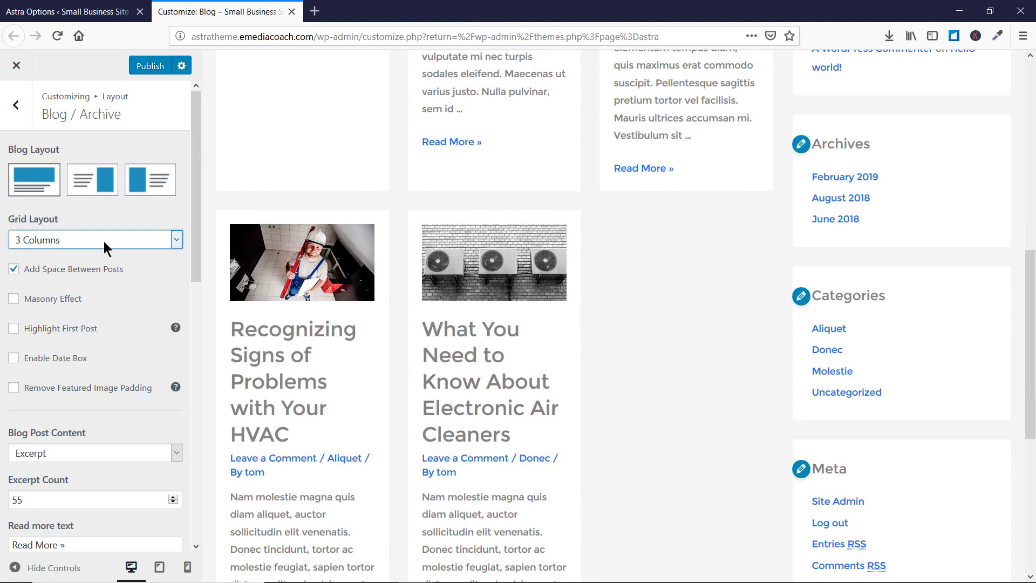
pyautogui.click(104, 241)
pyautogui.press('Escape')
pyautogui.press('Up')
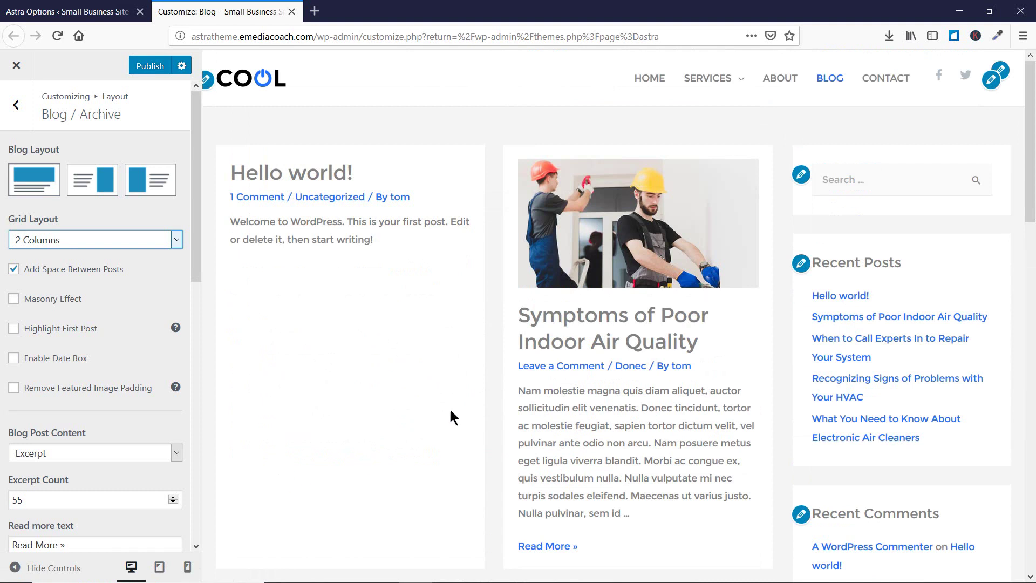
pyautogui.scroll(-2, 422, 324)
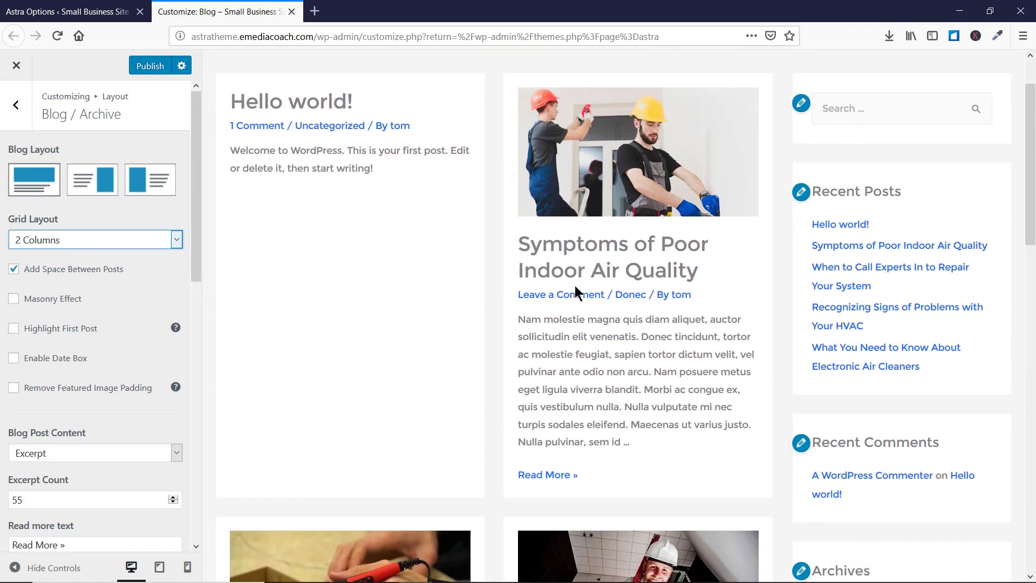
# Step: Turn on Masonry Effect and Highlight First Post for the blog grid
pyautogui.click(13, 300)
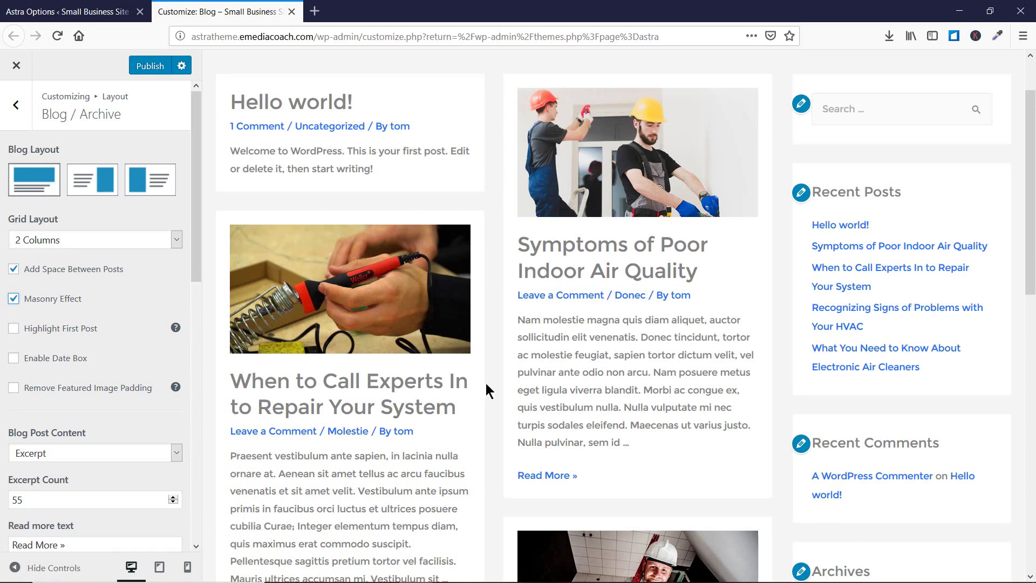
pyautogui.scroll(-10, 484, 374)
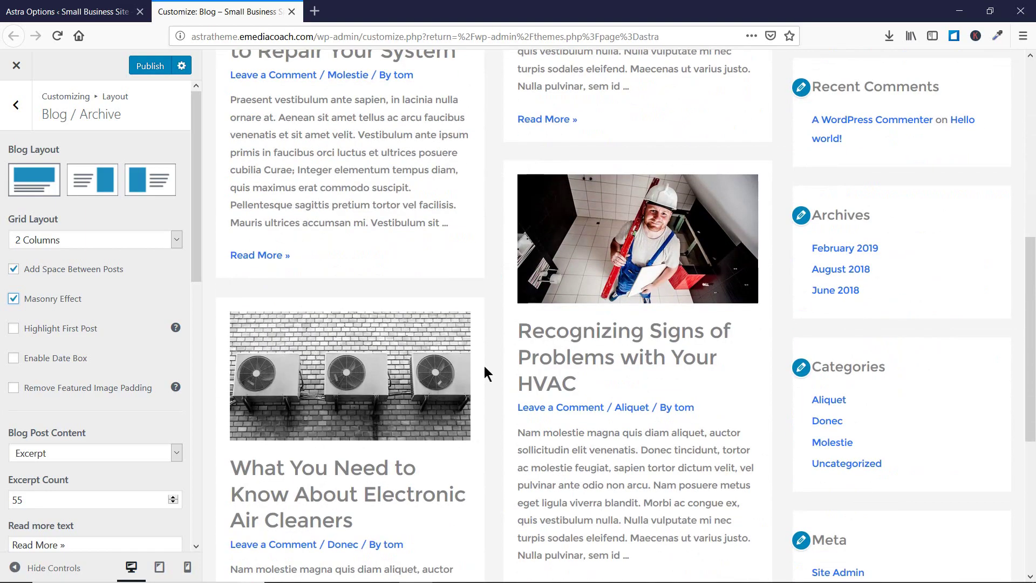
pyautogui.scroll(4, 484, 372)
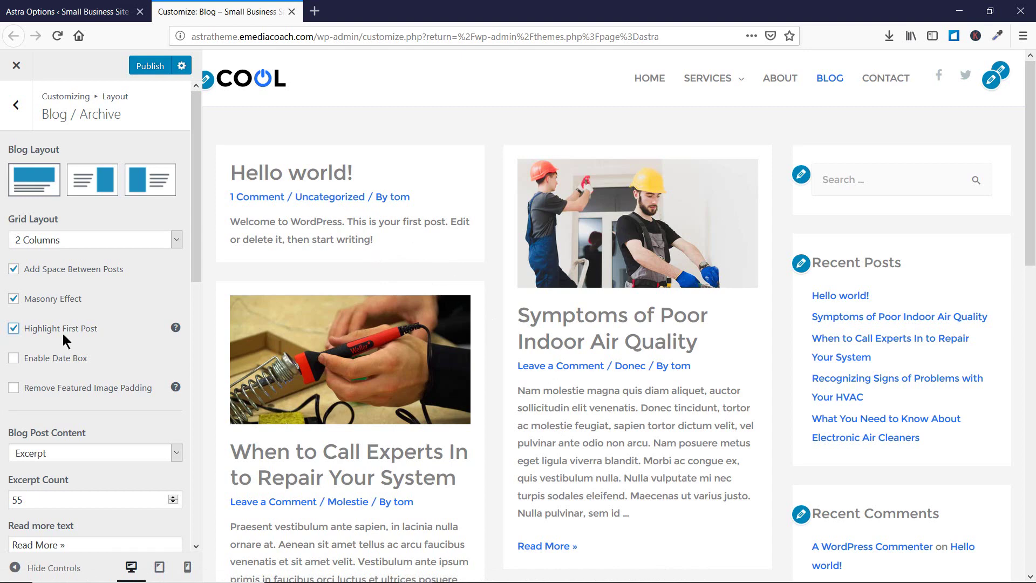
# Step: Turn off Highlight First Post and enable date boxes with the Circle style
pyautogui.click(39, 329)
pyautogui.press('Tab')
pyautogui.click(40, 364)
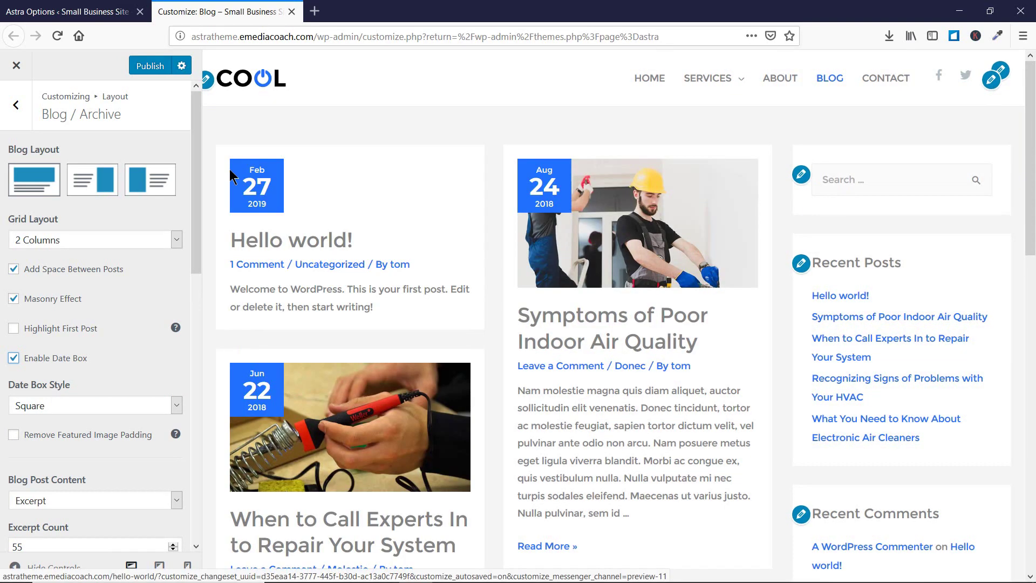
pyautogui.scroll(-2, 84, 308)
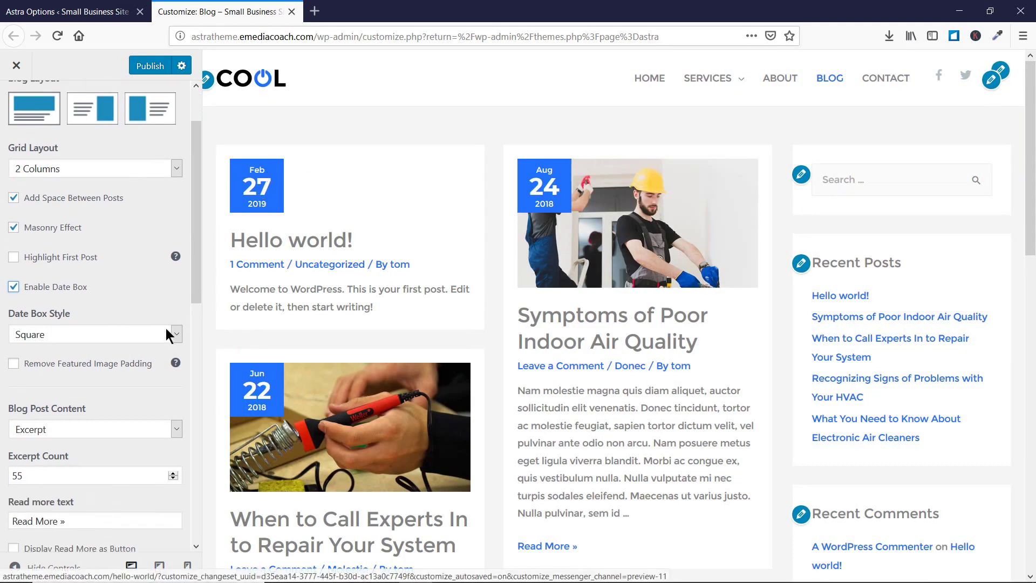
pyautogui.click(150, 333)
pyautogui.click(122, 364)
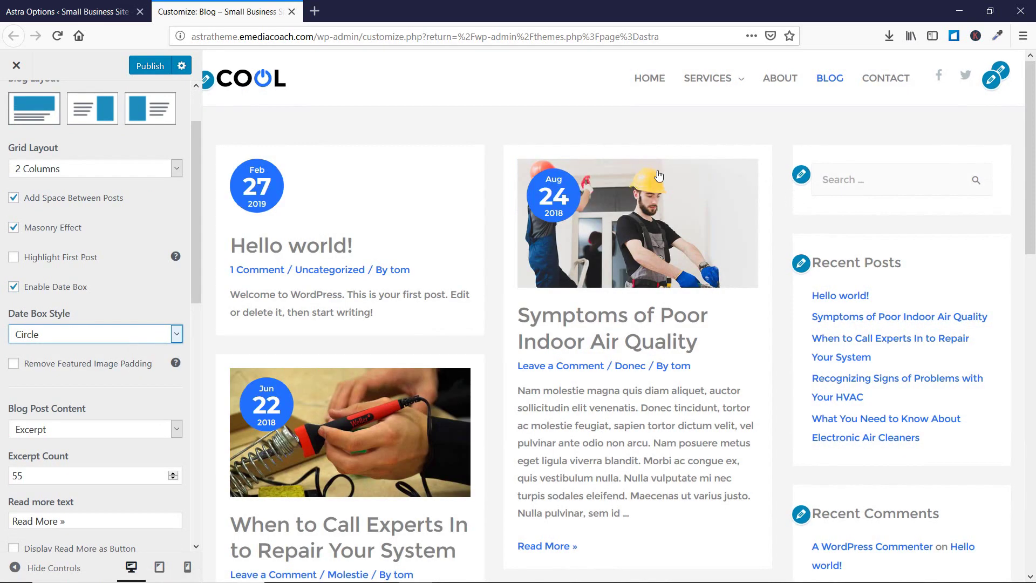
# Step: Enable Remove Featured Image Padding so images reach the card edges
pyautogui.click(101, 366)
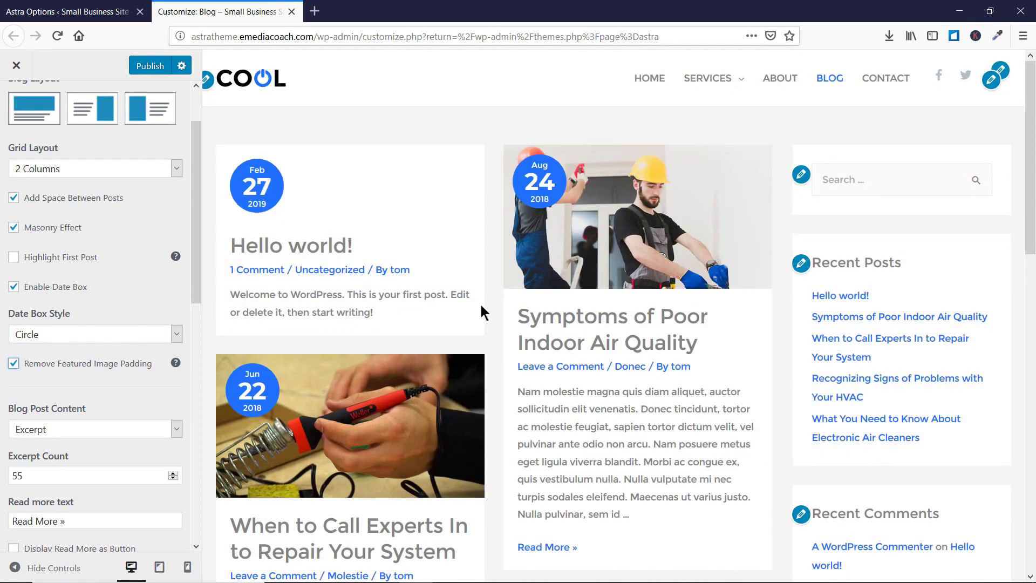
pyautogui.scroll(-15, 502, 308)
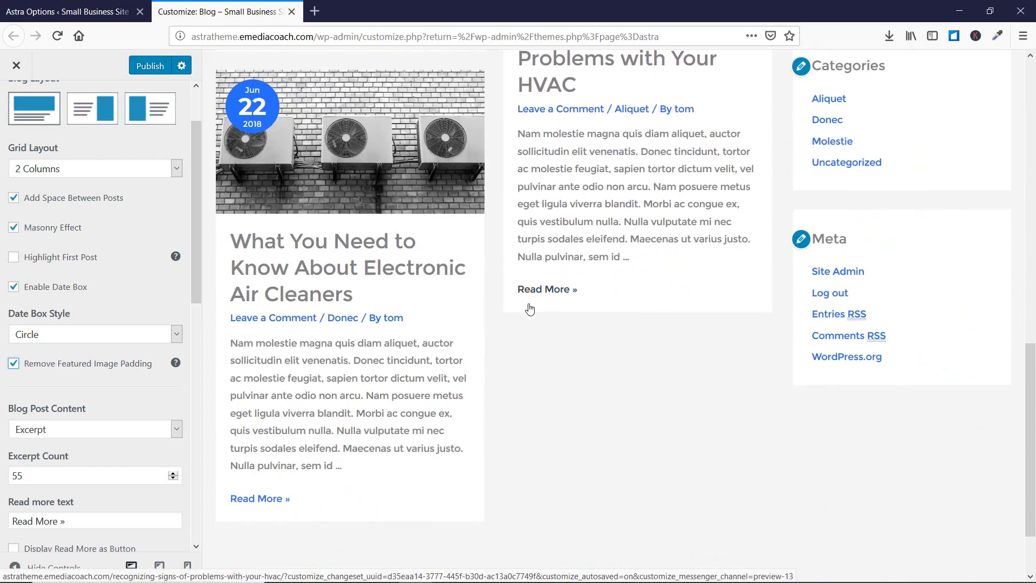
pyautogui.scroll(12, 529, 309)
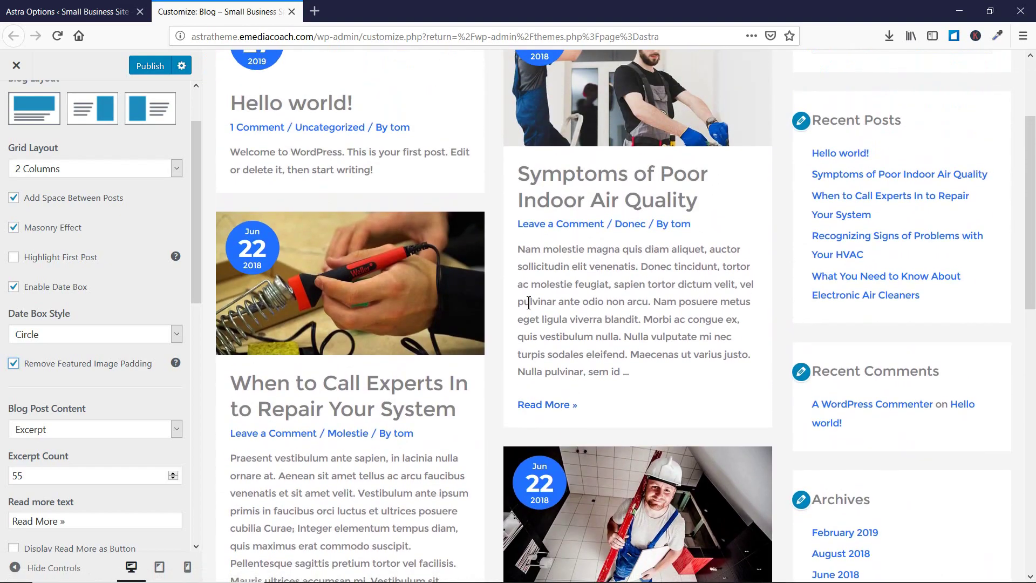
pyautogui.scroll(3, 529, 302)
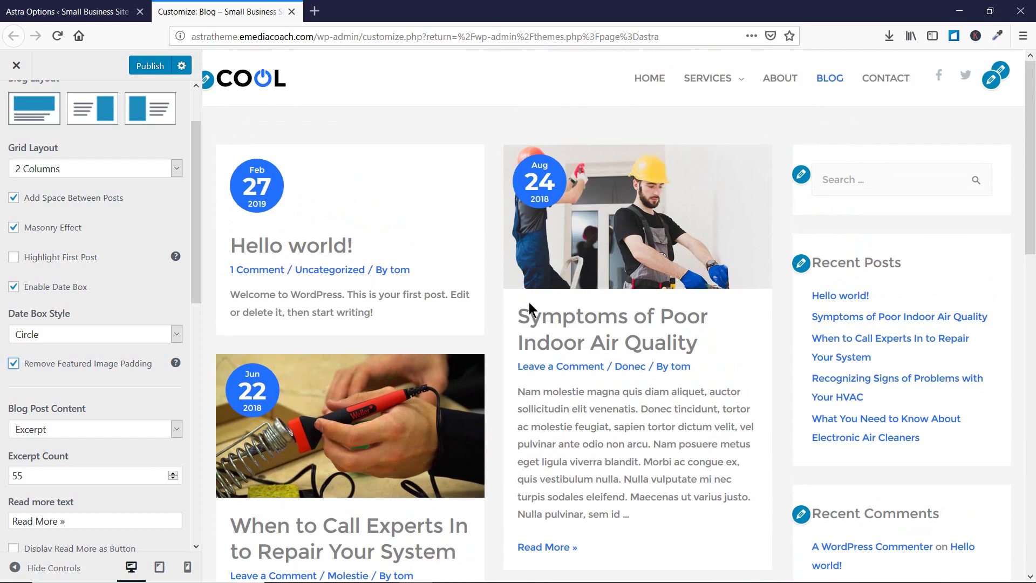
pyautogui.scroll(-5, 152, 378)
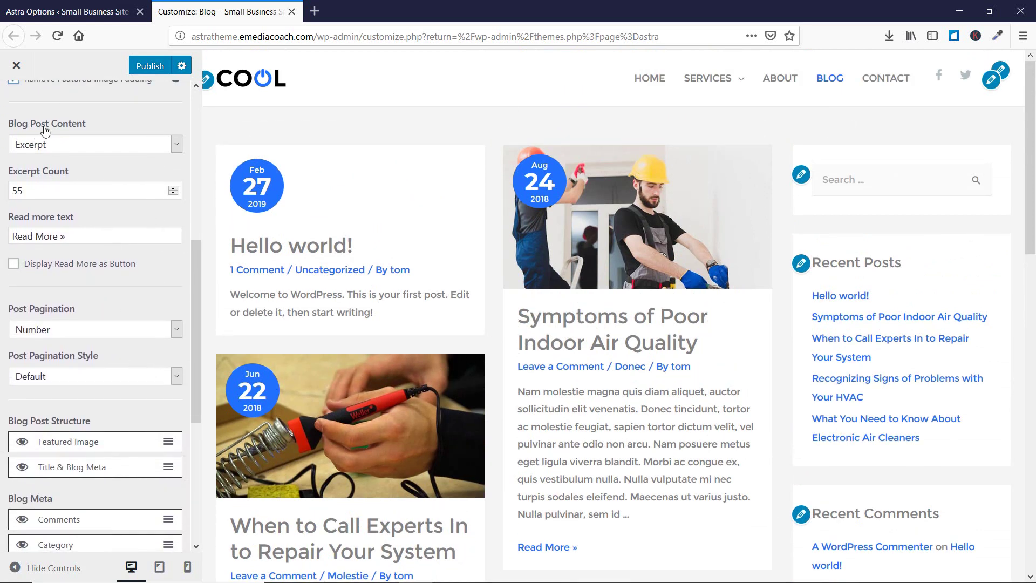
pyautogui.click(50, 144)
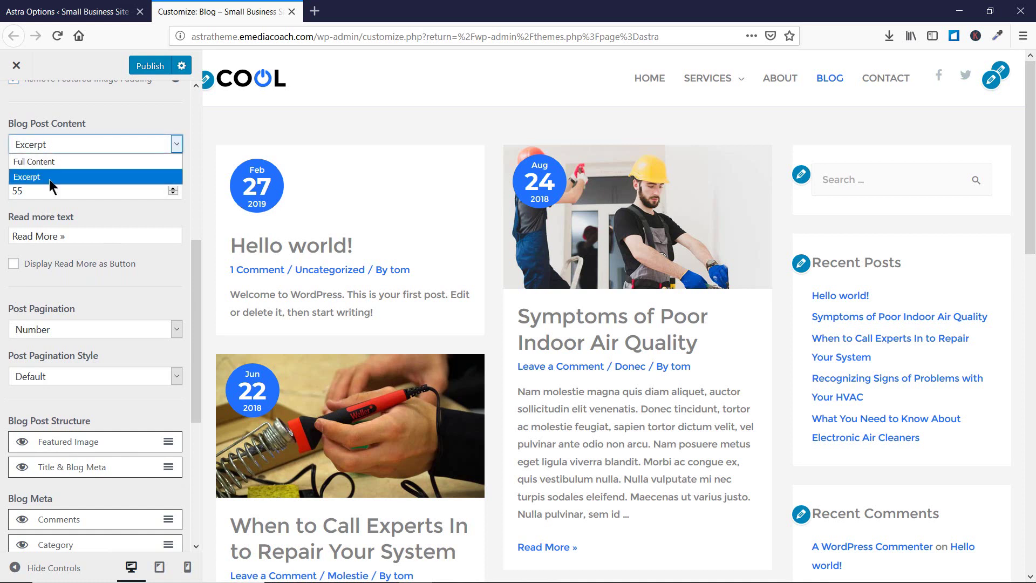
pyautogui.click(114, 135)
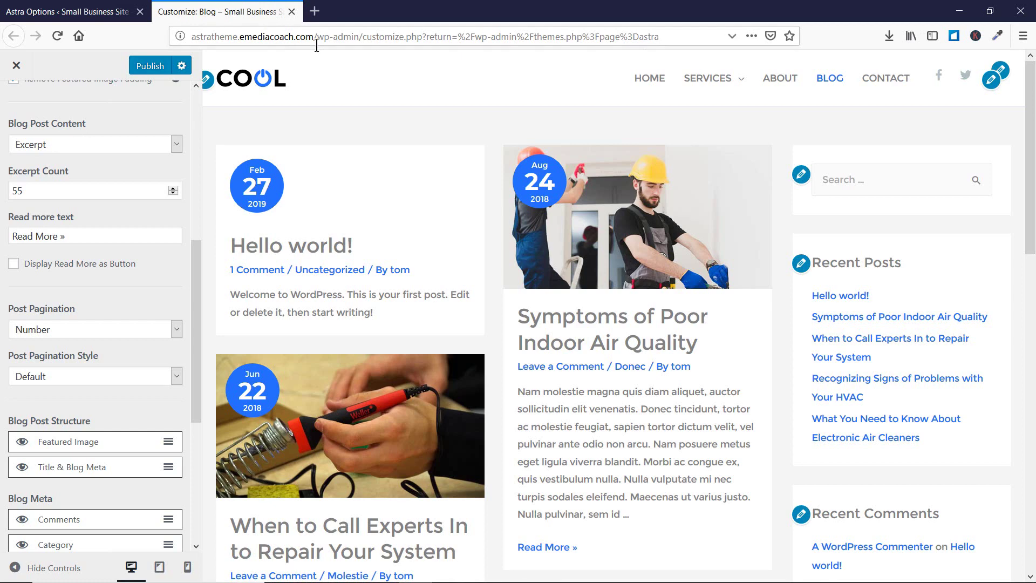
# Step: Load the site's home page in a new browser tab using the copied site address
pyautogui.moveTo(317, 43); pyautogui.dragTo(164, 55)
pyautogui.hotkey('ctrl', 'c')
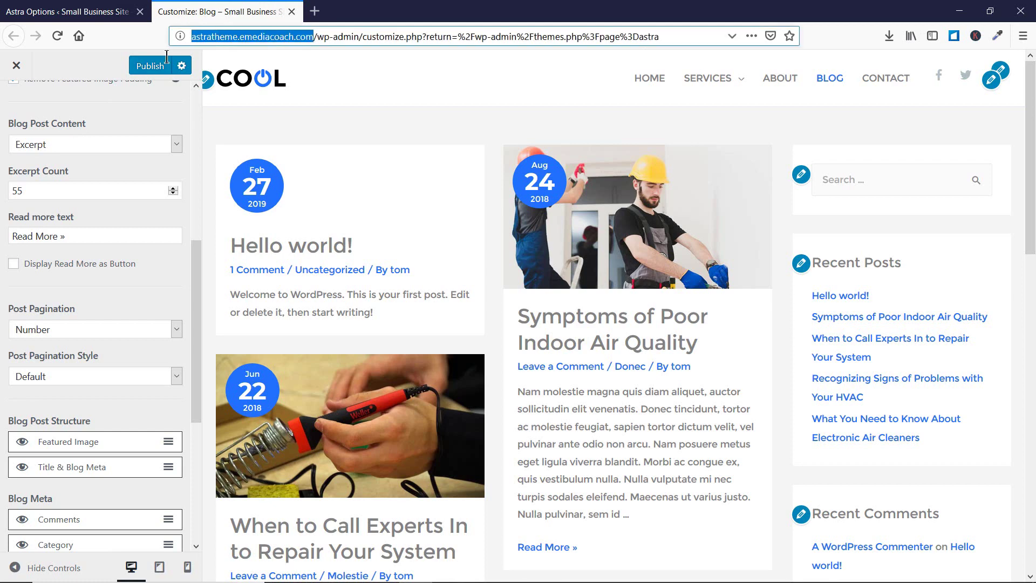
pyautogui.click(315, 11)
pyautogui.hotkey('ctrl', 'v')
pyautogui.press('Return')
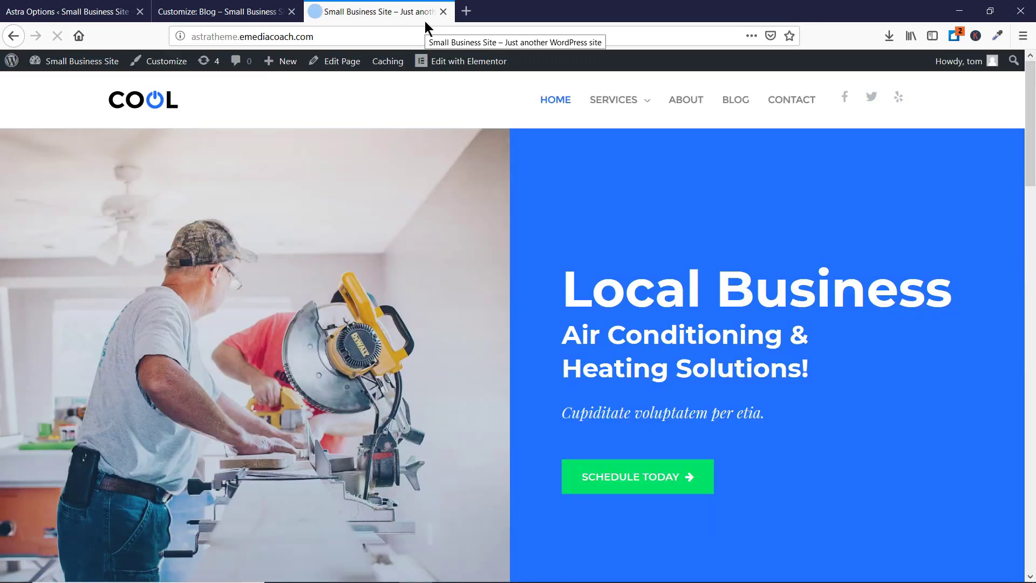
# Step: Go to the BLOG page and open the 'Symptoms of Poor Indoor Air Quality' post
pyautogui.click(729, 113)
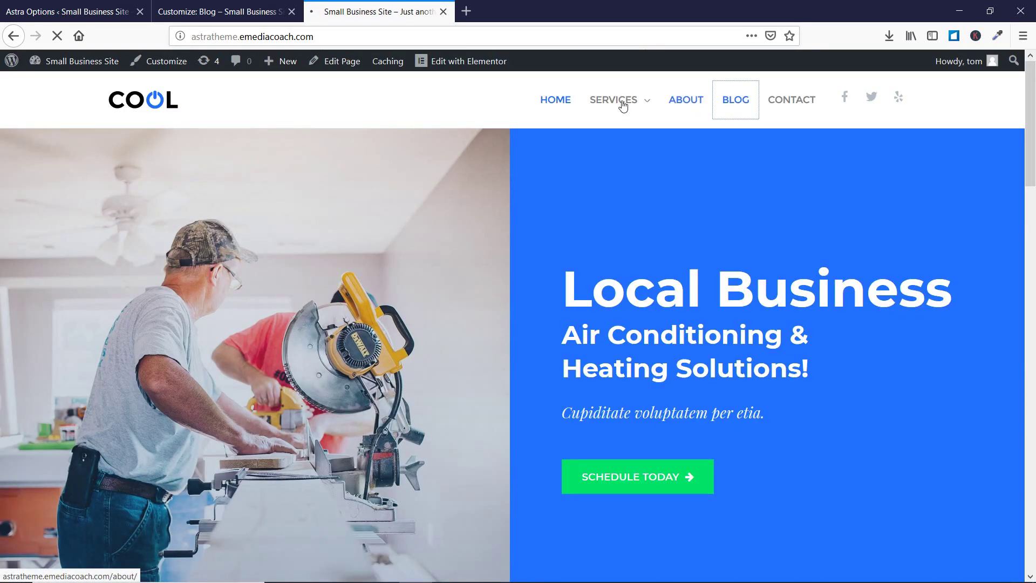
pyautogui.scroll(-7, 321, 320)
pyautogui.scroll(-6, 318, 324)
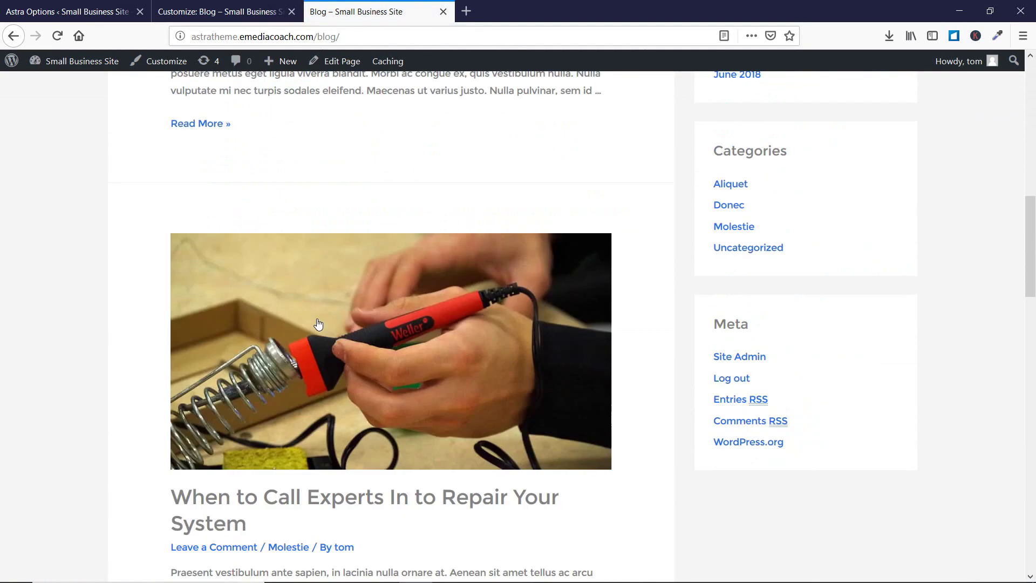
pyautogui.scroll(6, 259, 443)
pyautogui.scroll(1, 254, 424)
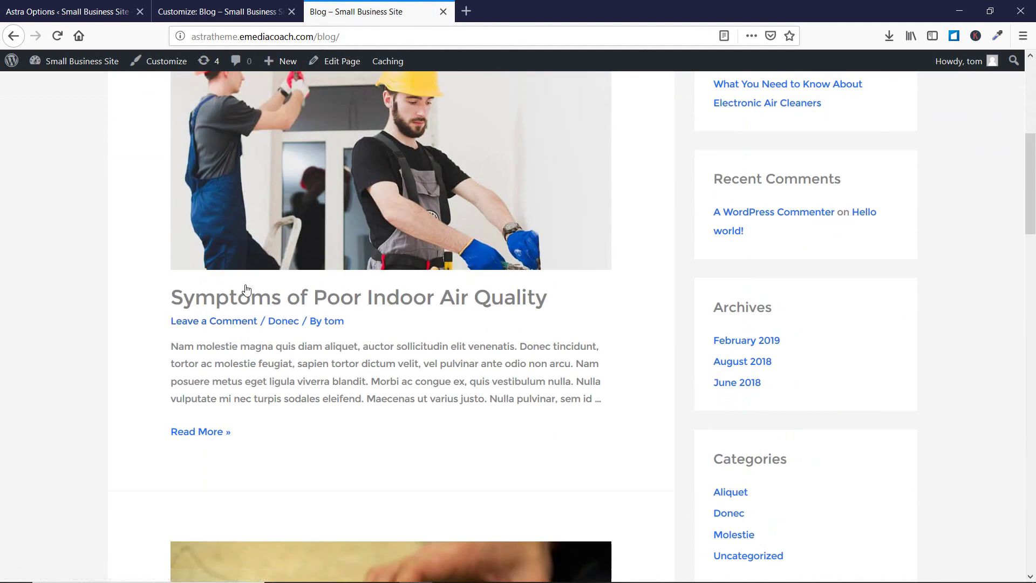
pyautogui.click(247, 302)
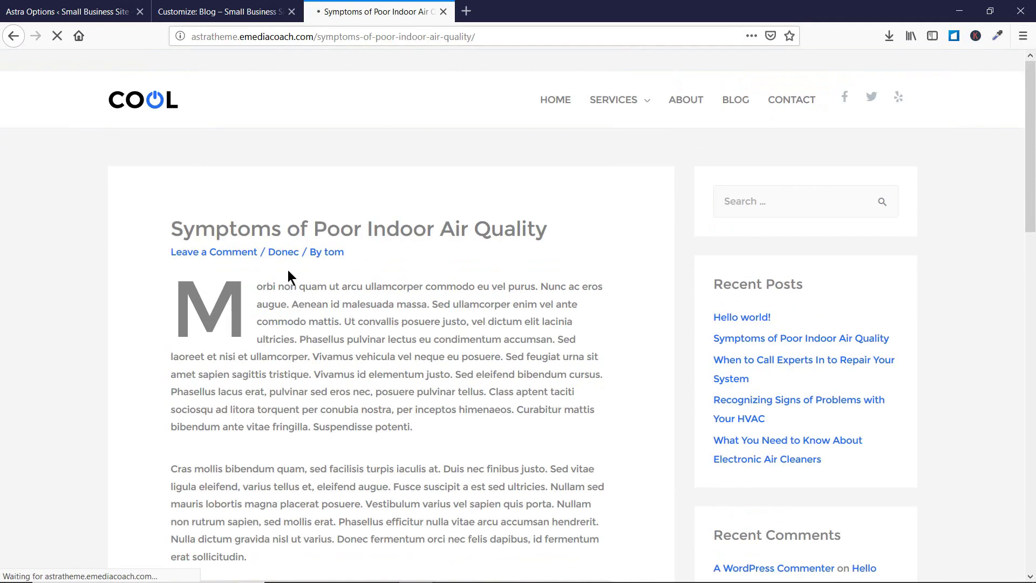
# Step: Edit the post and copy its opening paragraph text up to 'eleifend'
pyautogui.click(323, 66)
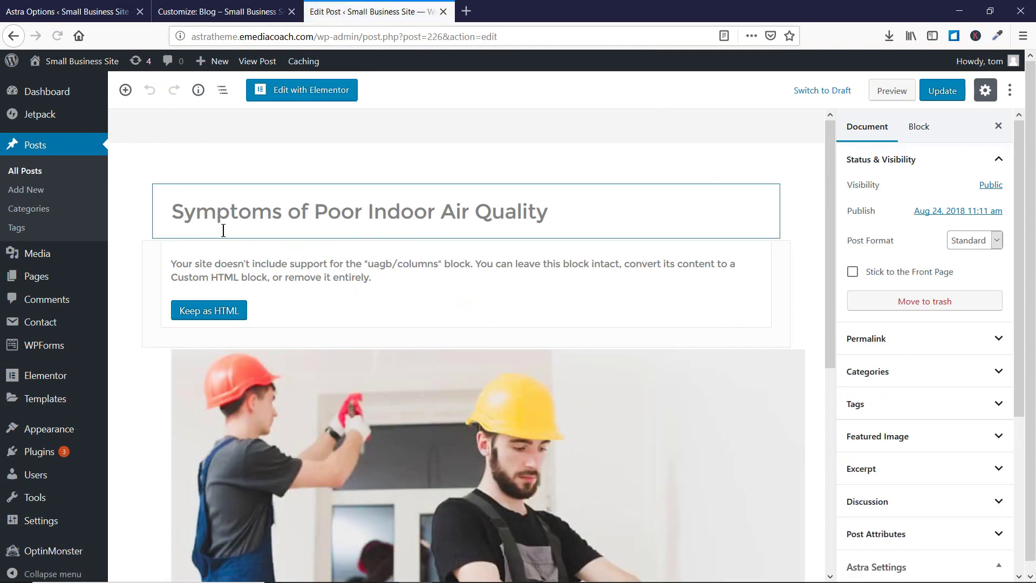
pyautogui.scroll(-3, 298, 251)
pyautogui.scroll(-3, 299, 251)
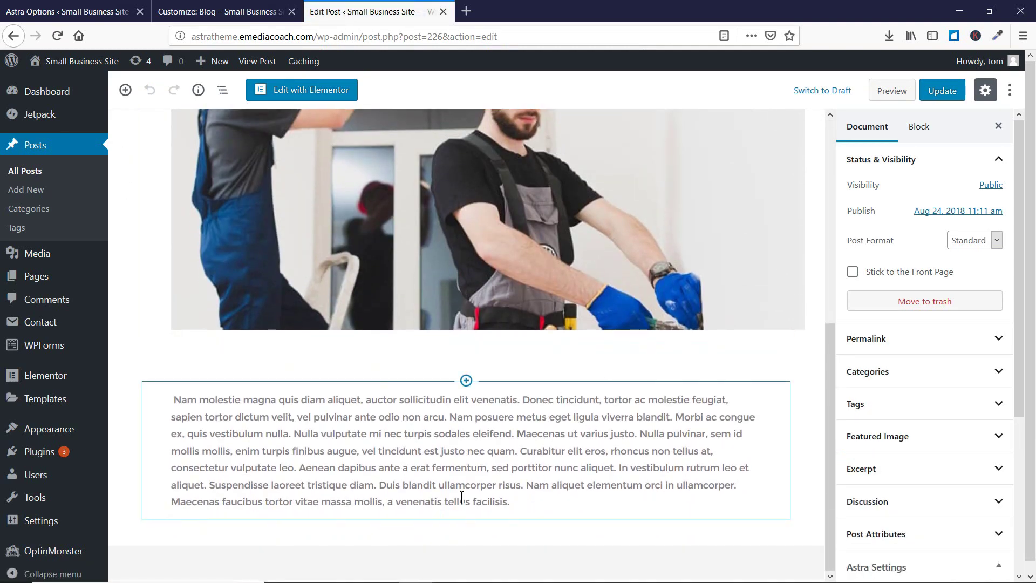
pyautogui.scroll(6, 452, 491)
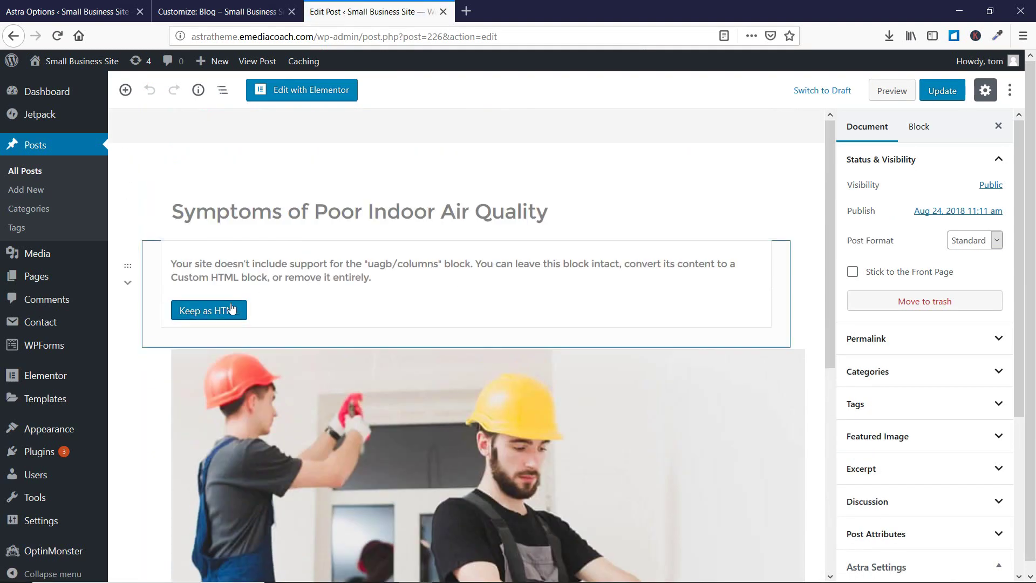
pyautogui.scroll(-6, 389, 238)
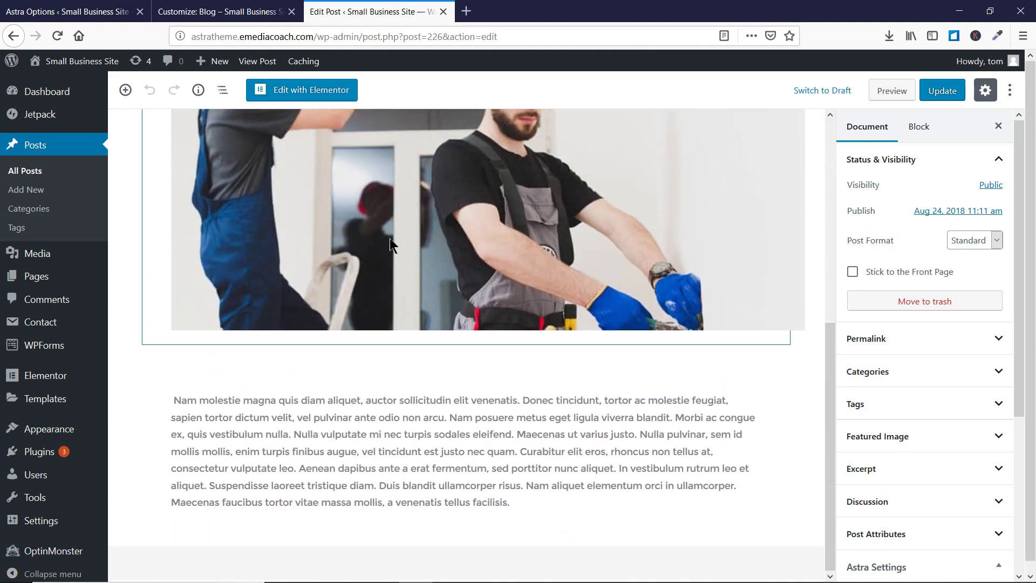
pyautogui.click(532, 435)
pyautogui.moveTo(513, 434); pyautogui.dragTo(143, 397)
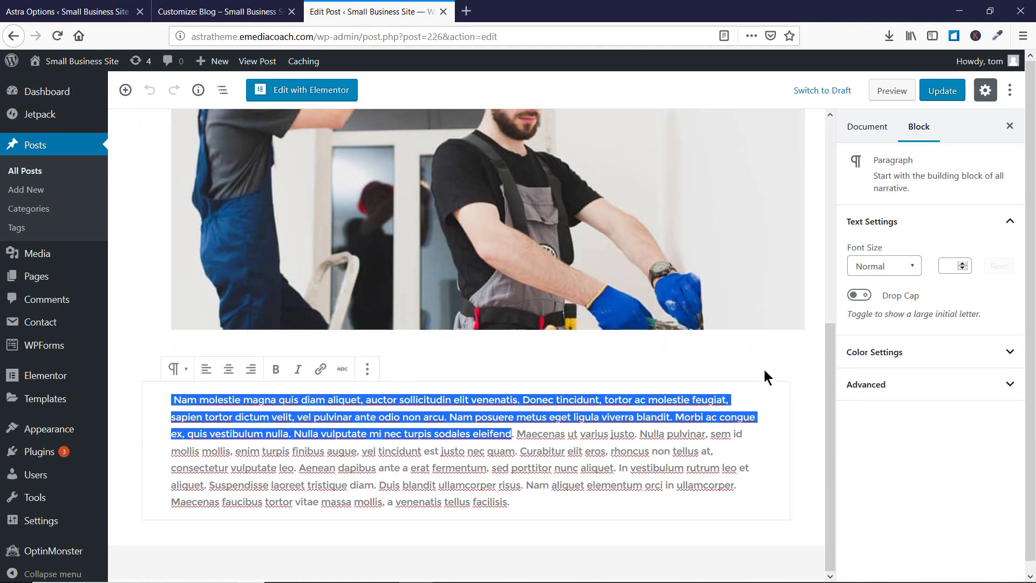
# Step: Paste the copied text into the post's Excerpt box and update the post
pyautogui.click(809, 381)
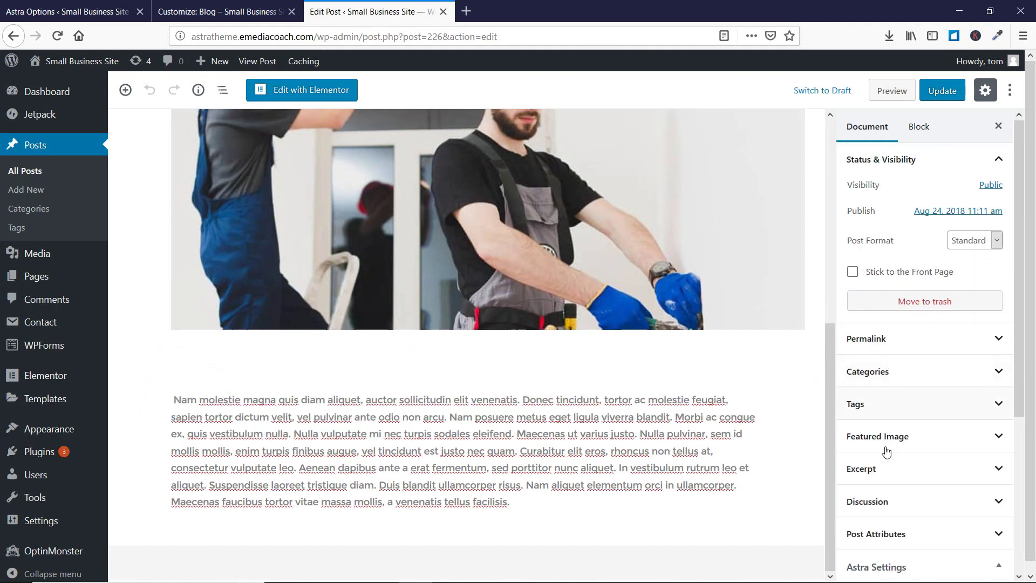
pyautogui.click(886, 469)
pyautogui.scroll(-3, 888, 495)
pyautogui.click(878, 384)
pyautogui.write('Nam molestie magna quis diam aliquet, auctor sollicitudin elit venenatis. Donec tincidunt, tortor ac molestie feugiat, sapien tortor dictum velit, vel pulvinar ante odio non arcu. Nam posuere metus eget ligula viverra blandit. Morbi ac congue ex, quis vestibulum nulla. Nulla vulputate mi nec turpis sodales eleifend. Maecenas ut varius justo. Nulla pulvinar, sem id mollis mollis, enim turpis finibus augue, vel tincidunt est justo nec quam. Curabitur elit eros, rhoncus non tellus at, consectetur vulputate leo. Aenean dapibus ante a erat fermentum, sed porttitor nunc aliquet. In vestibulum rutrum leo et aliquet. Suspendisse laoreet tristique diam. Duis blandit ullamcorper risus. Nam aliquet elementum orci in ullamcorper. Maecenas faucibus tortor vitae massa mollis, a venenatis tellus facilisis.')
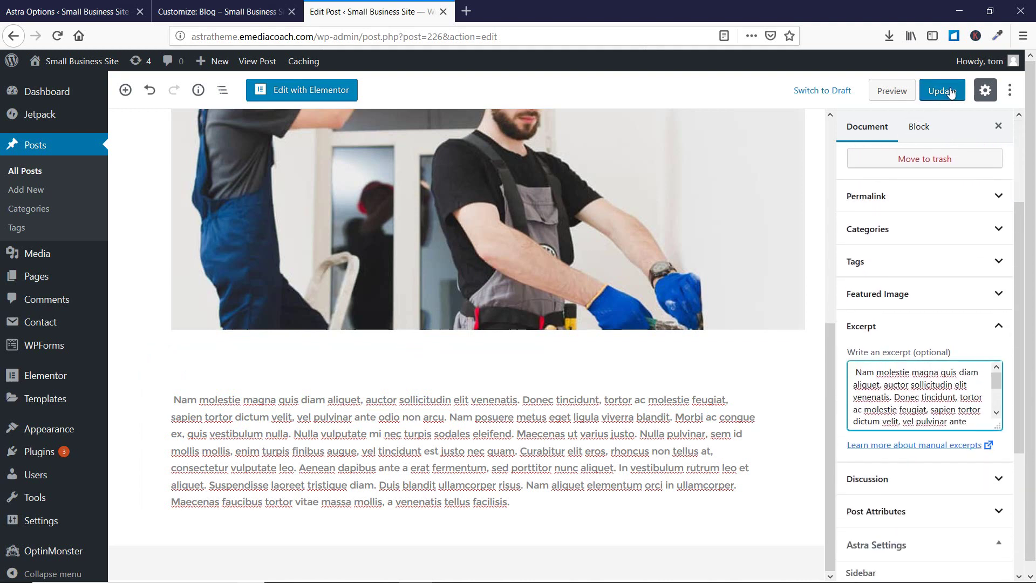
pyautogui.click(950, 92)
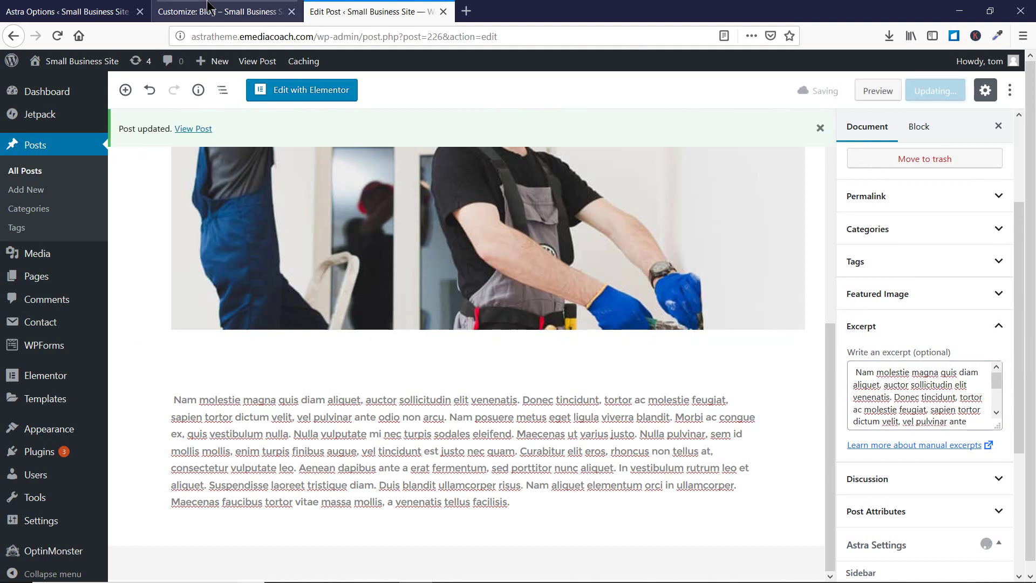
pyautogui.click(190, 11)
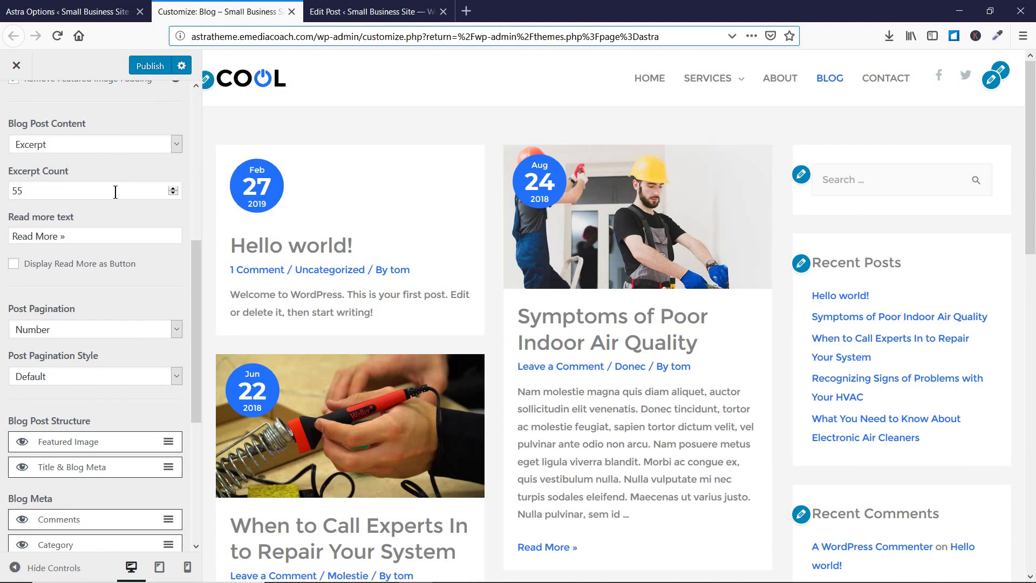
pyautogui.scroll(3, 135, 226)
pyautogui.click(141, 215)
pyautogui.click(141, 247)
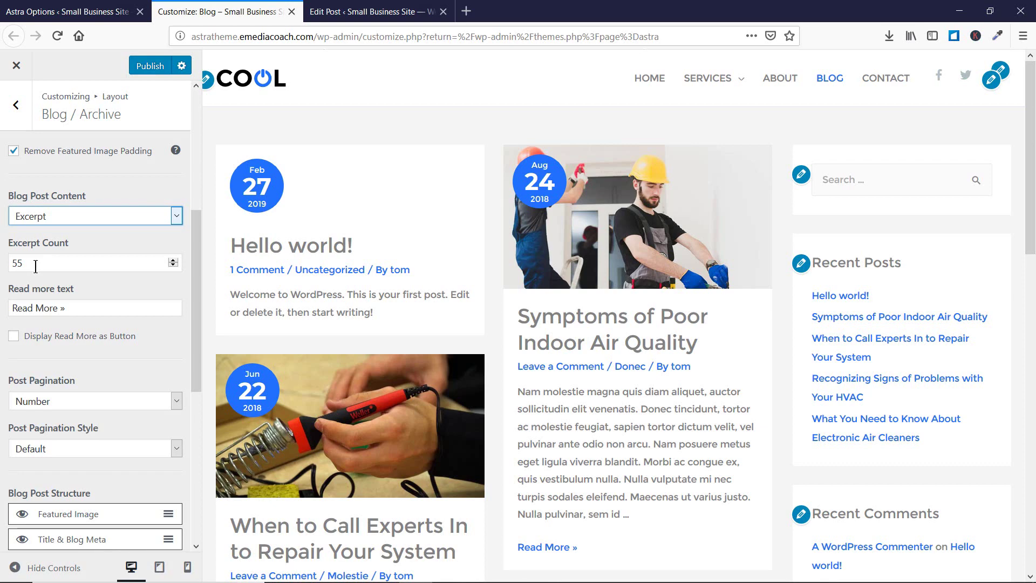
pyautogui.click(97, 215)
pyautogui.click(96, 230)
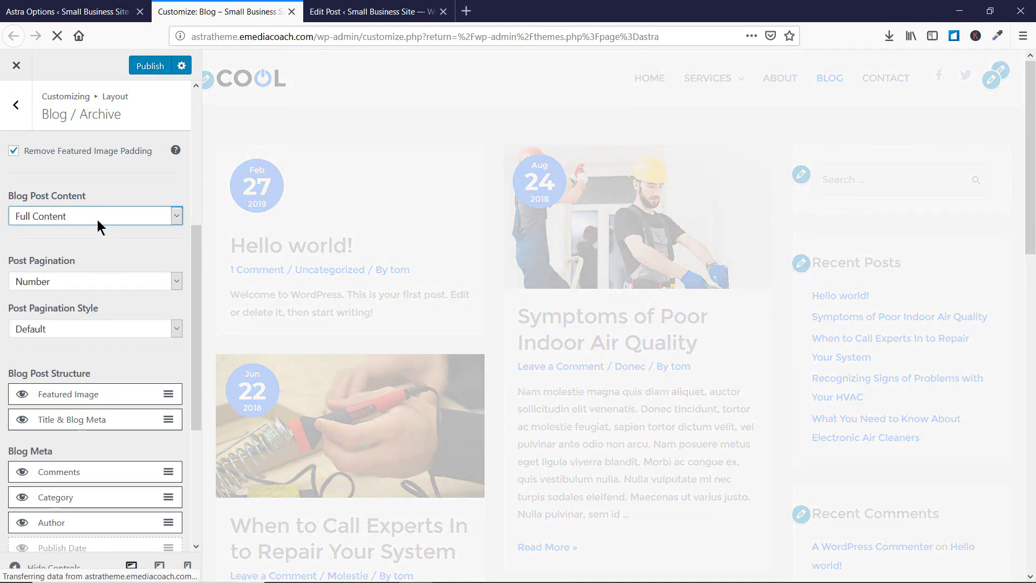
pyautogui.scroll(-5, 641, 369)
pyautogui.scroll(-4, 641, 369)
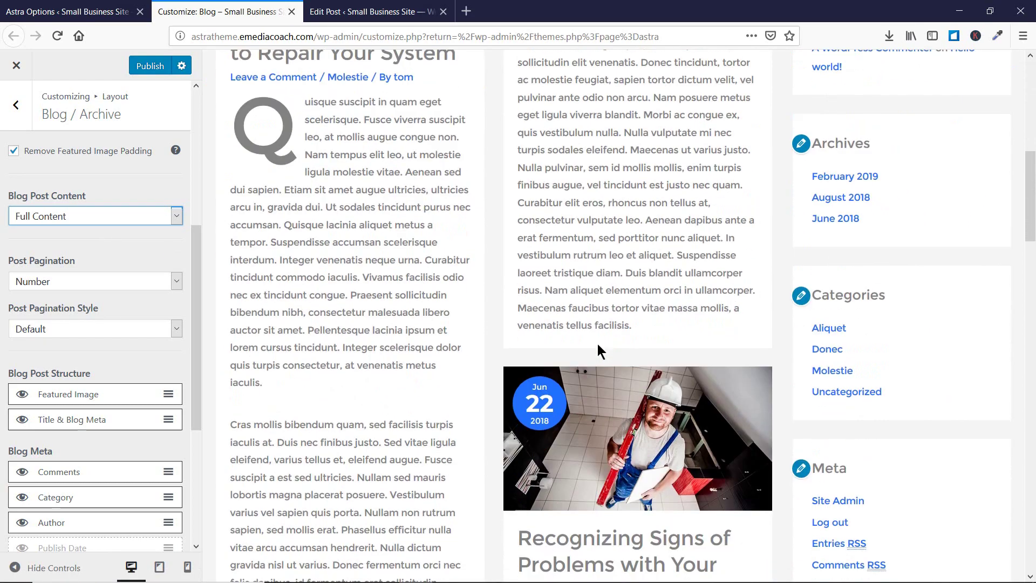
pyautogui.scroll(3, 51, 304)
pyautogui.click(54, 289)
pyautogui.click(53, 320)
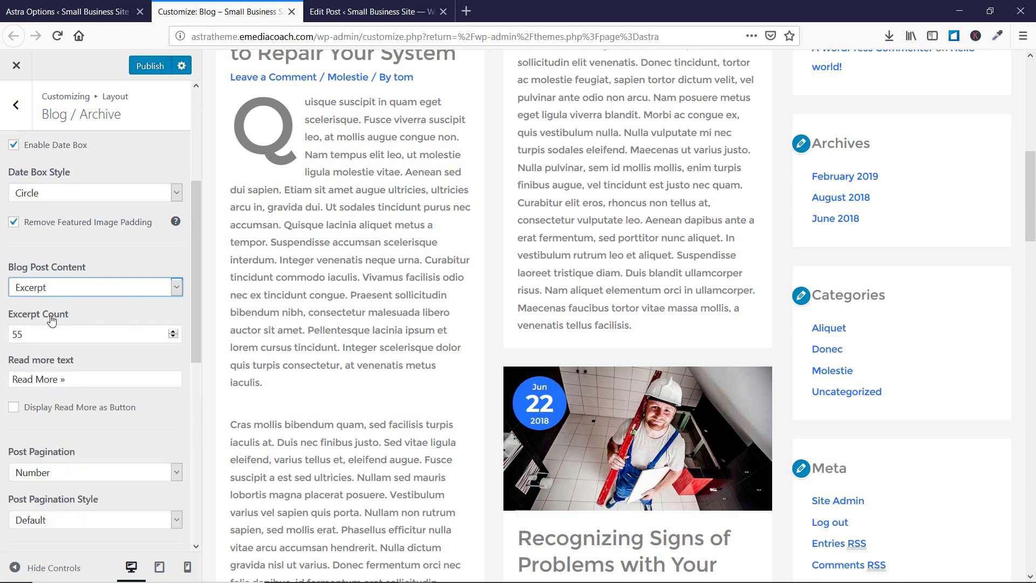
pyautogui.scroll(-3, 130, 325)
pyautogui.scroll(3, 130, 325)
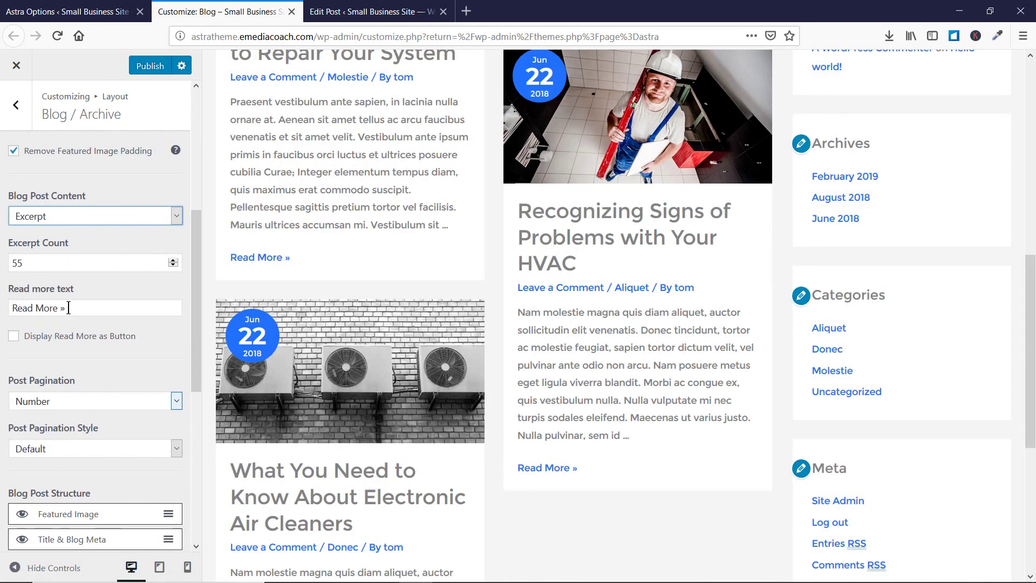
# Step: Display Read More as a button and shorten its text to 'Read »'
pyautogui.click(47, 339)
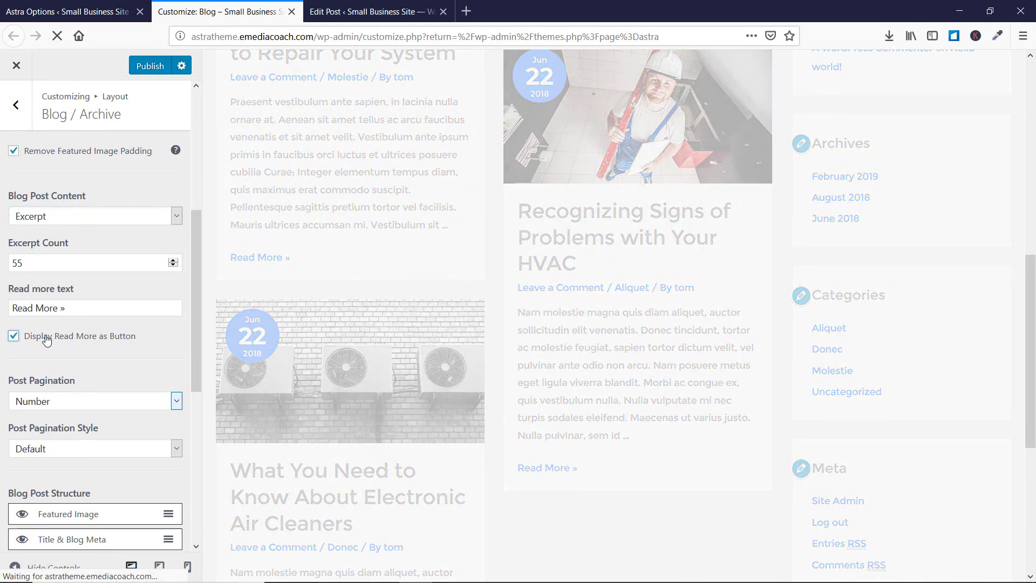
pyautogui.moveTo(61, 312); pyautogui.dragTo(1, 306)
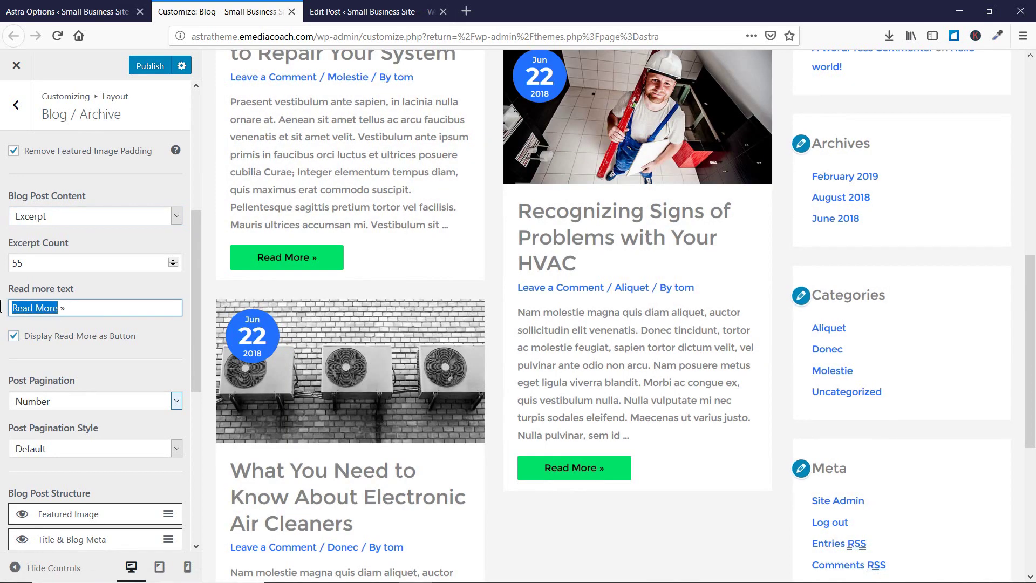
pyautogui.write('Read')
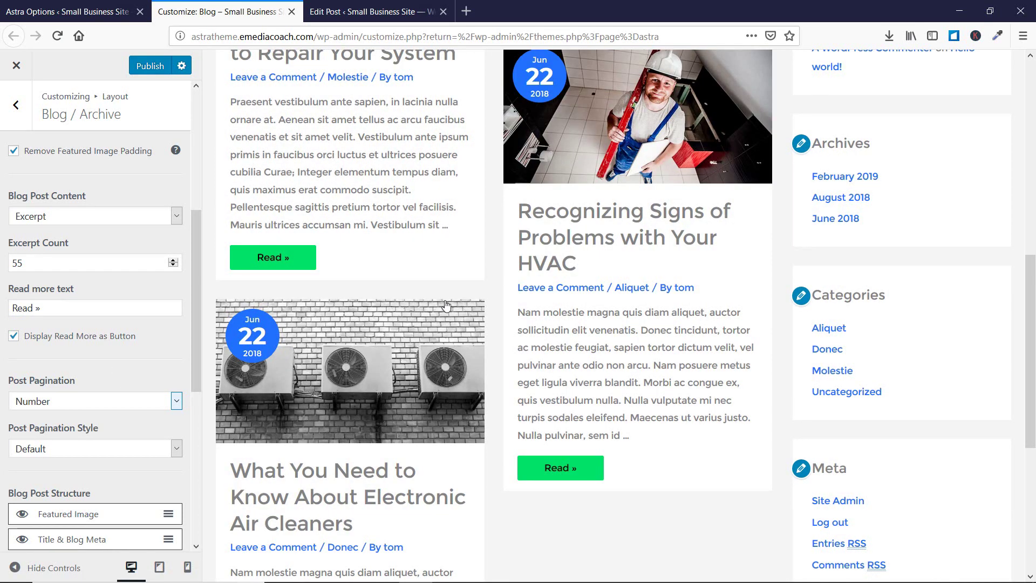
pyautogui.scroll(-3, 80, 309)
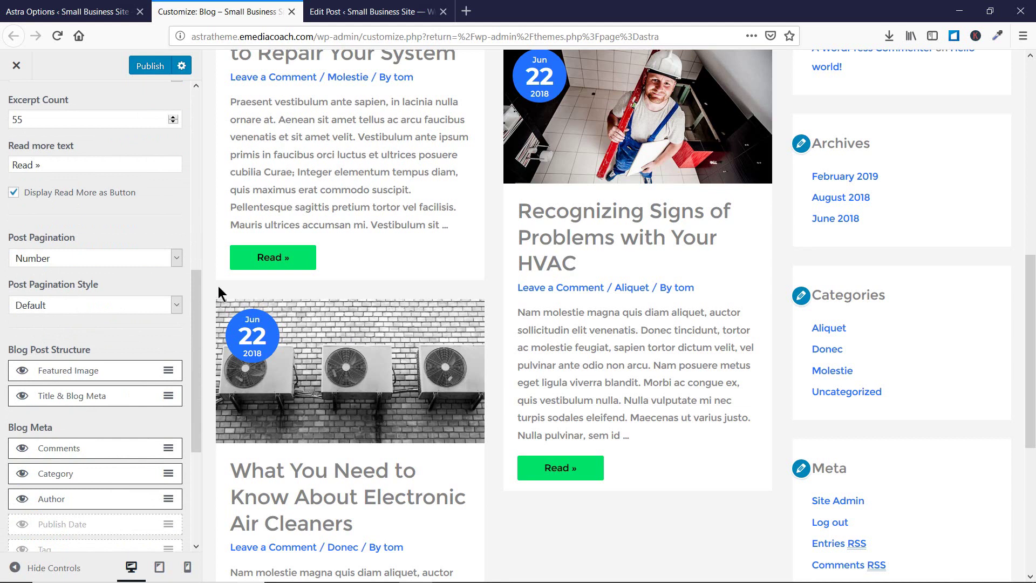
pyautogui.scroll(-2, 155, 241)
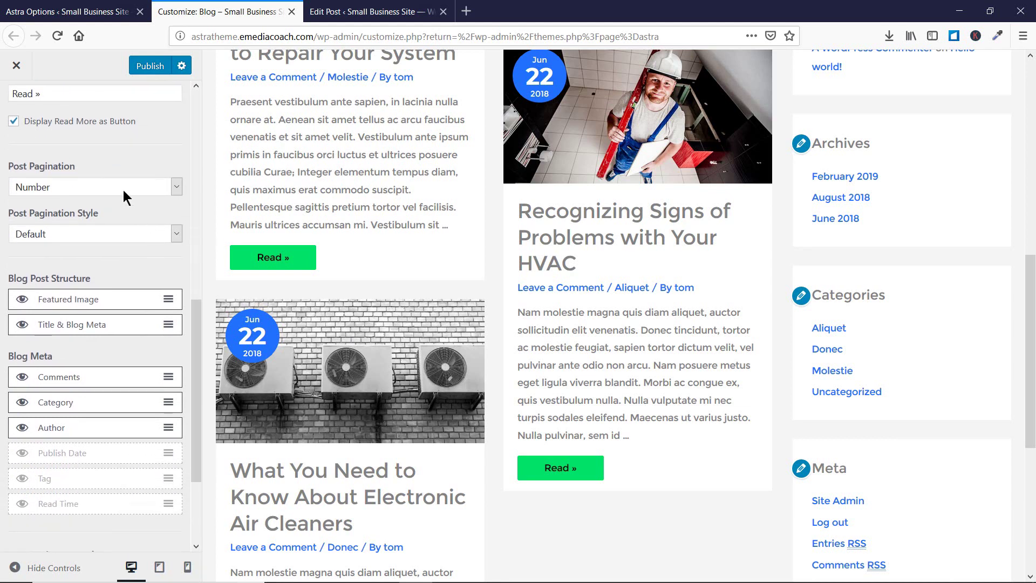
pyautogui.click(123, 186)
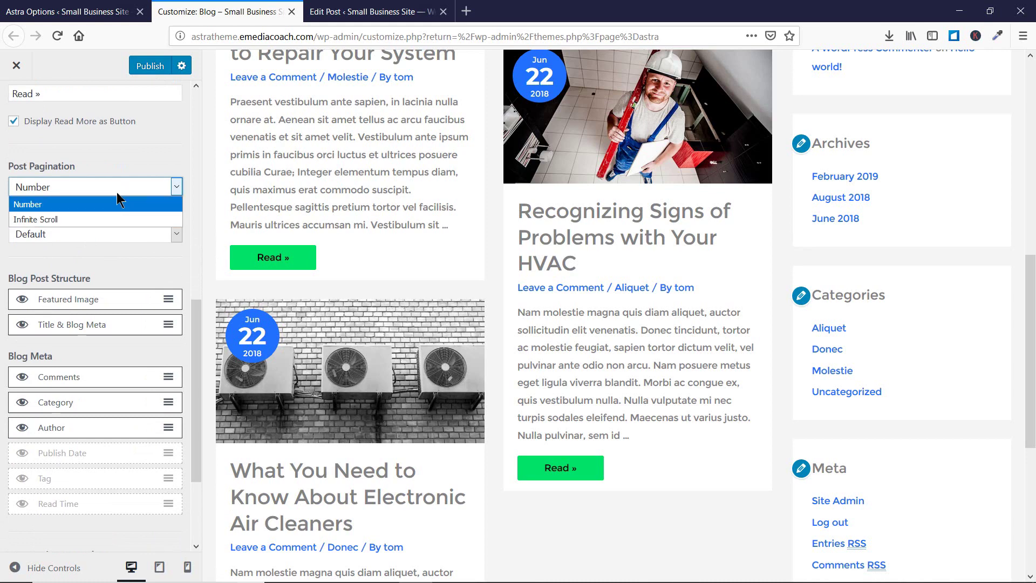
pyautogui.click(126, 164)
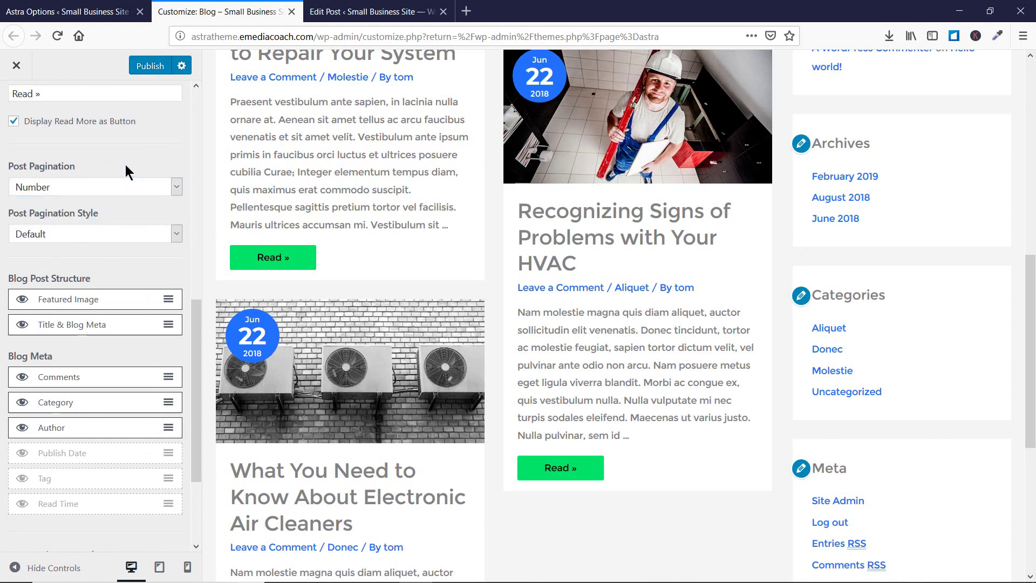
pyautogui.scroll(-4, 129, 162)
pyautogui.scroll(-8, 602, 205)
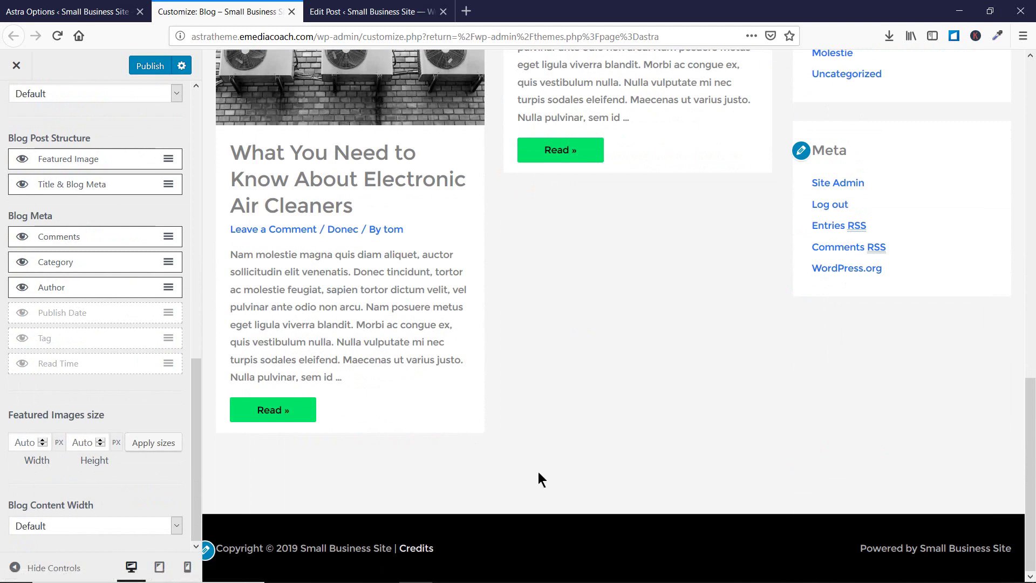
pyautogui.scroll(5, 123, 359)
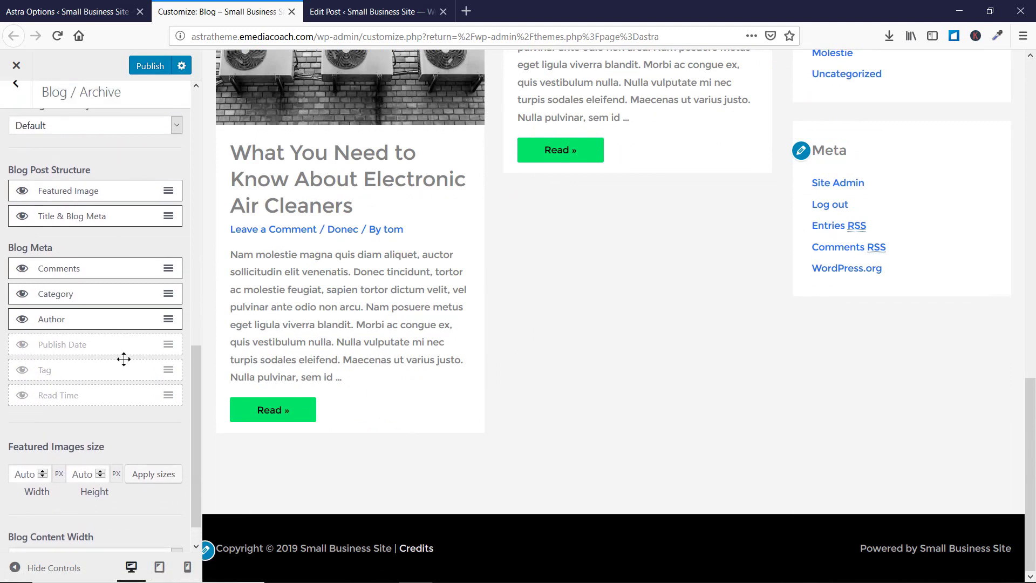
pyautogui.scroll(2, 91, 300)
pyautogui.click(91, 265)
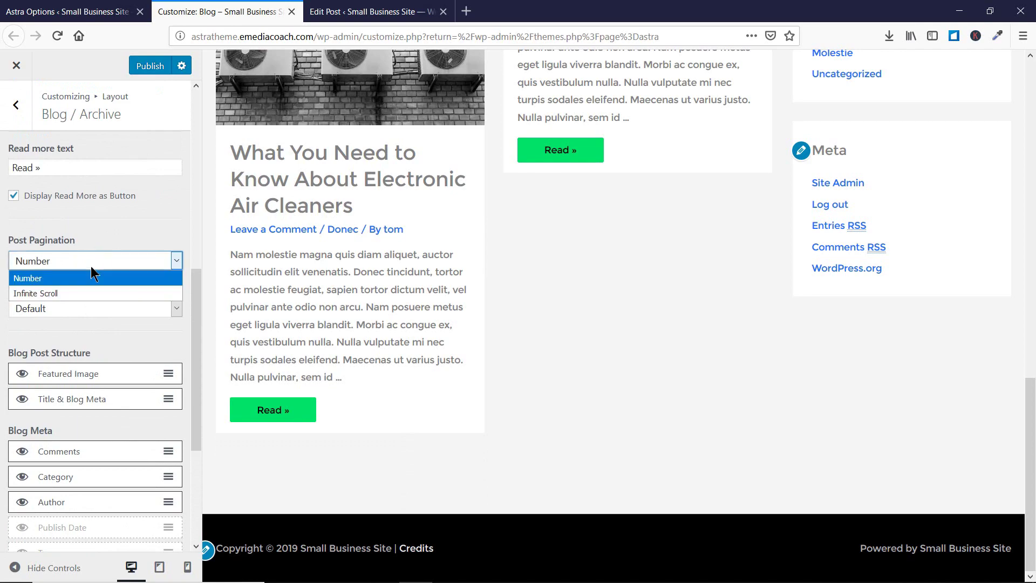
pyautogui.click(84, 292)
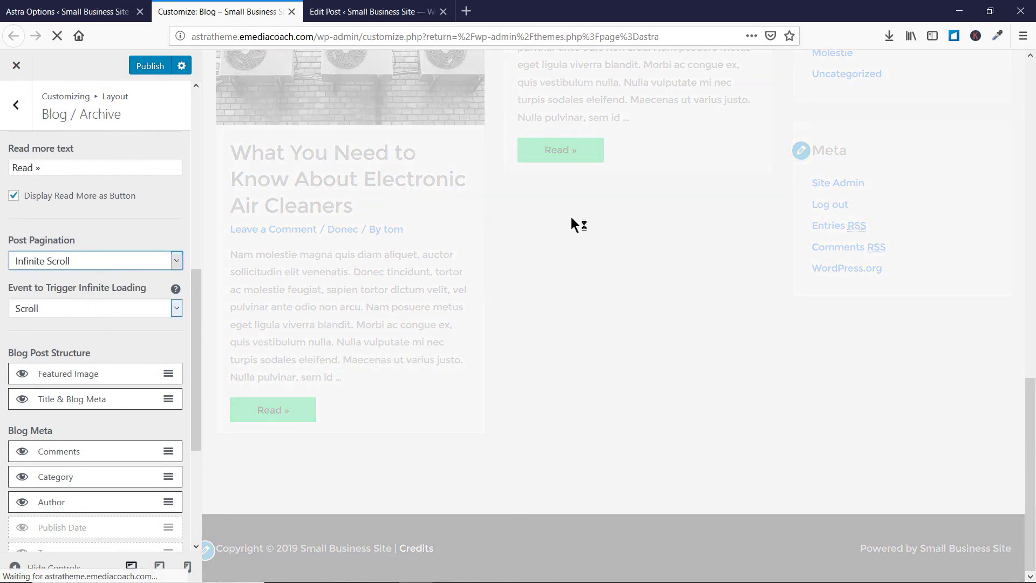
pyautogui.scroll(-10, 546, 240)
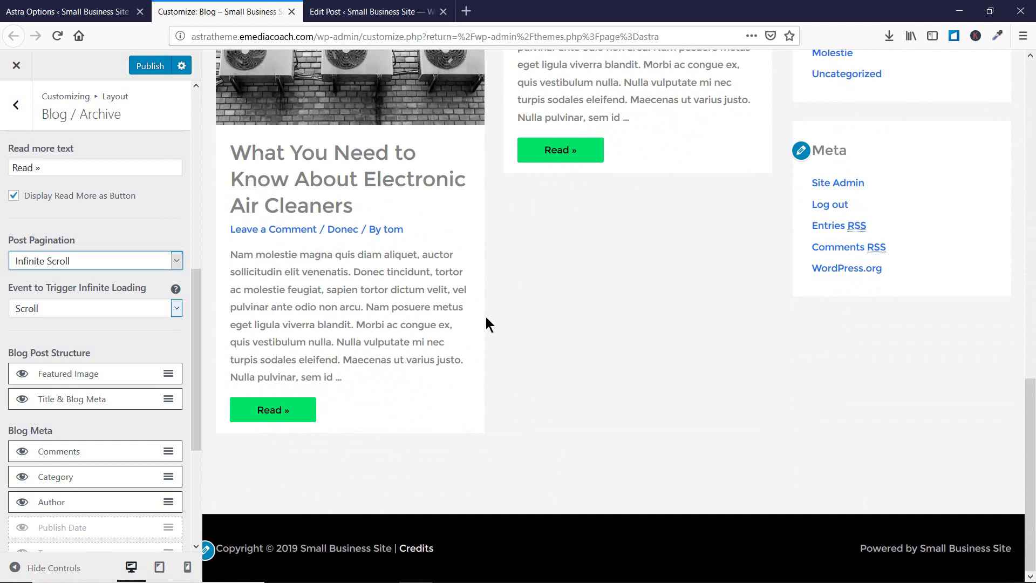
pyautogui.click(149, 311)
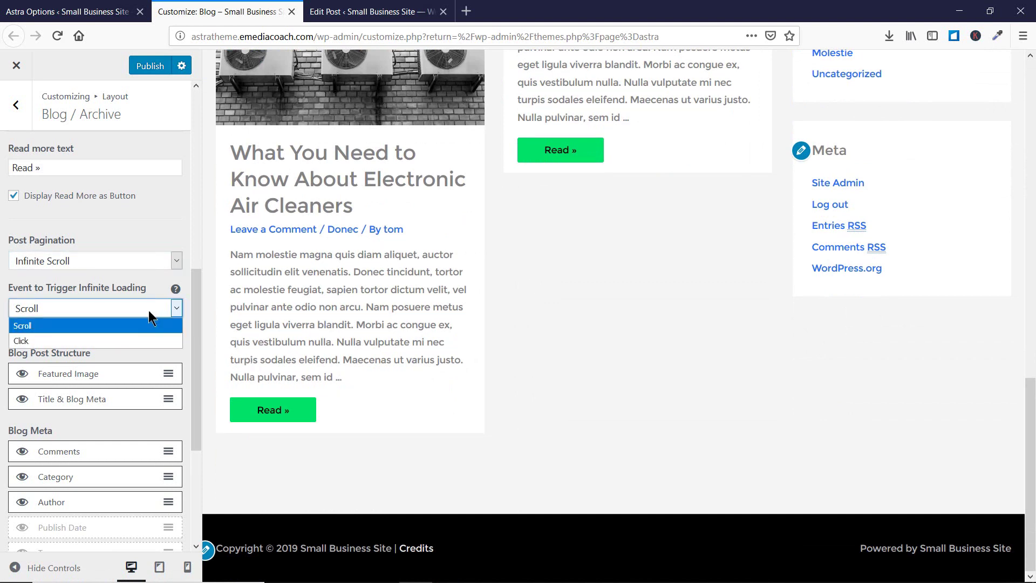
pyautogui.click(151, 324)
pyautogui.click(78, 264)
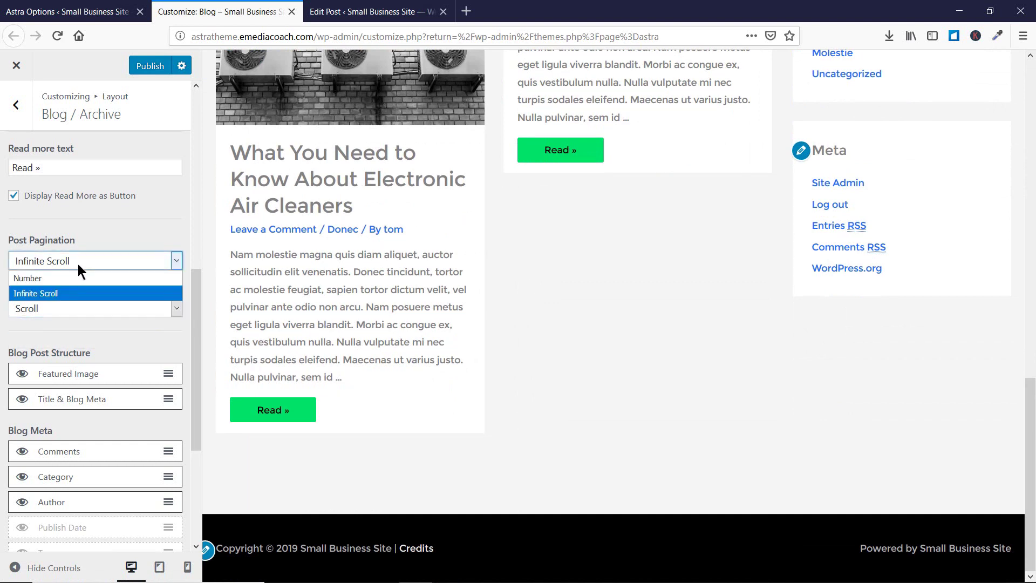
pyautogui.click(71, 278)
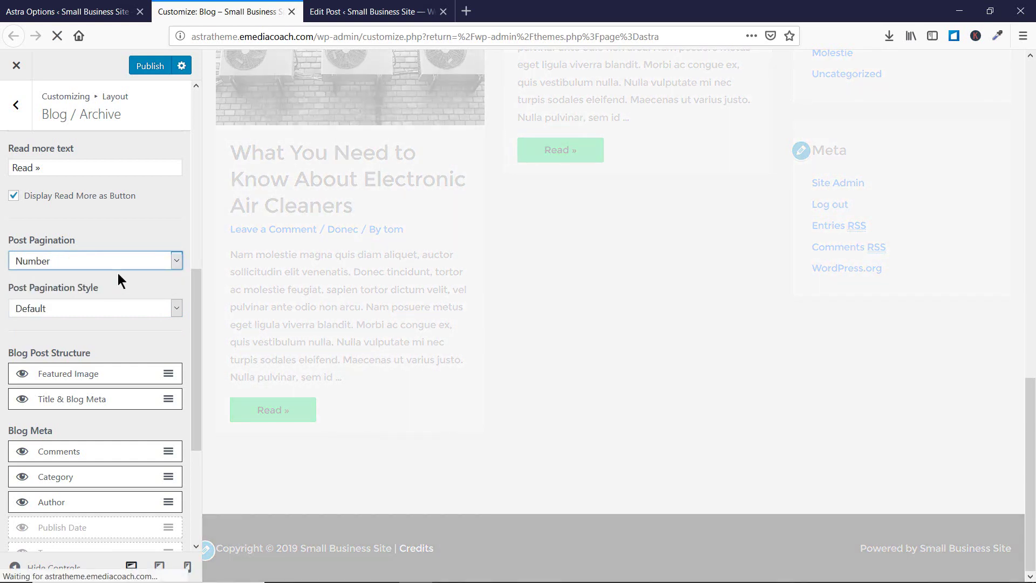
pyautogui.scroll(-4, 118, 274)
pyautogui.scroll(3, 120, 277)
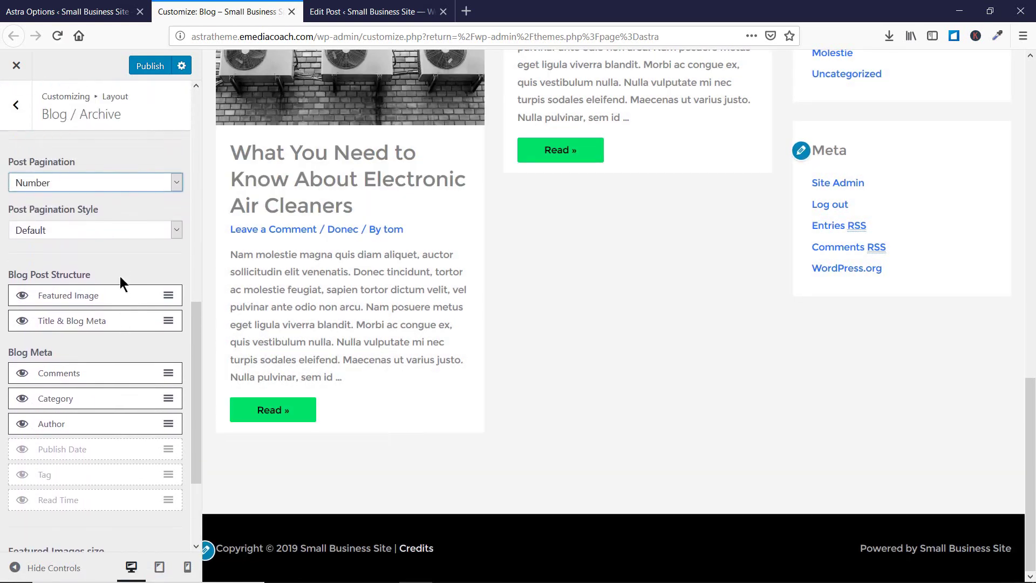
pyautogui.scroll(9, 120, 276)
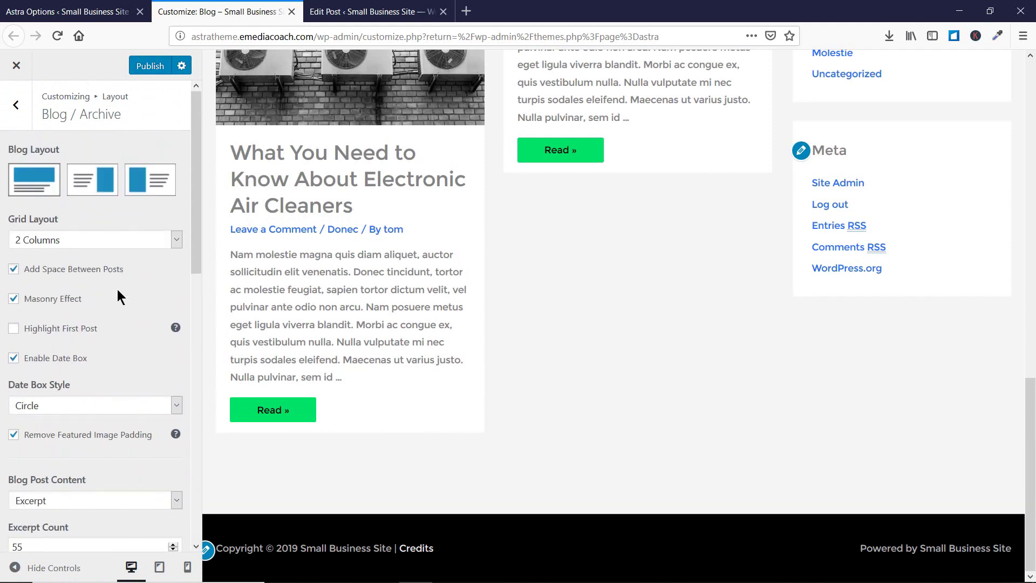
pyautogui.scroll(-12, 118, 289)
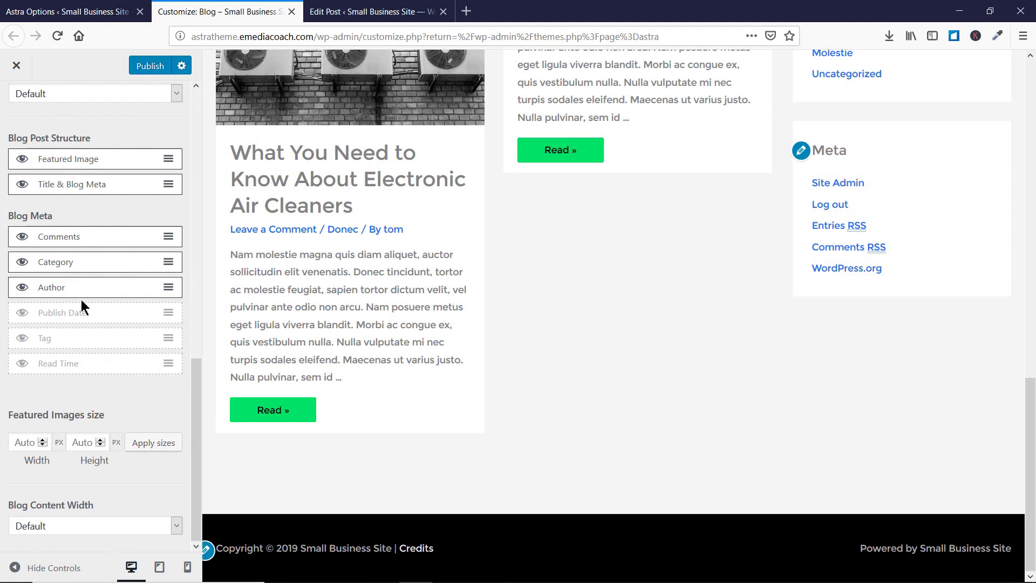
pyautogui.scroll(4, 81, 301)
pyautogui.scroll(3, 241, 376)
pyautogui.scroll(4, 339, 372)
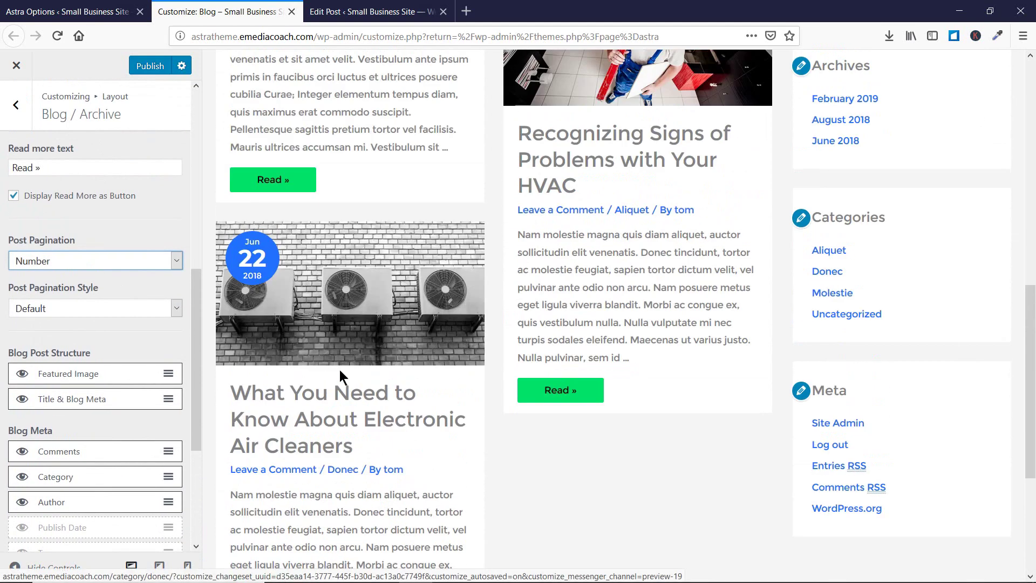
pyautogui.scroll(-2, 24, 307)
pyautogui.click(22, 302)
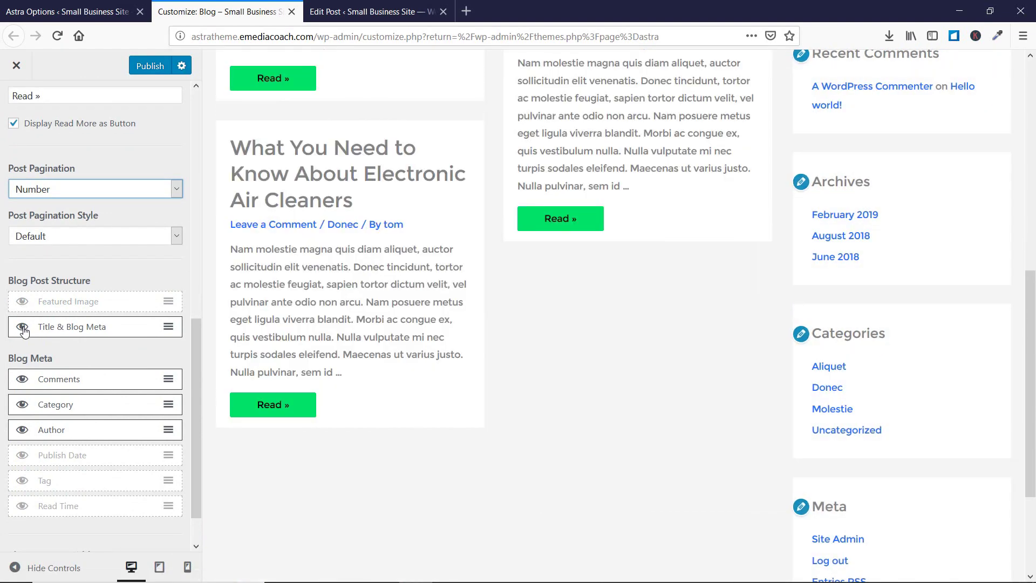
pyautogui.click(22, 326)
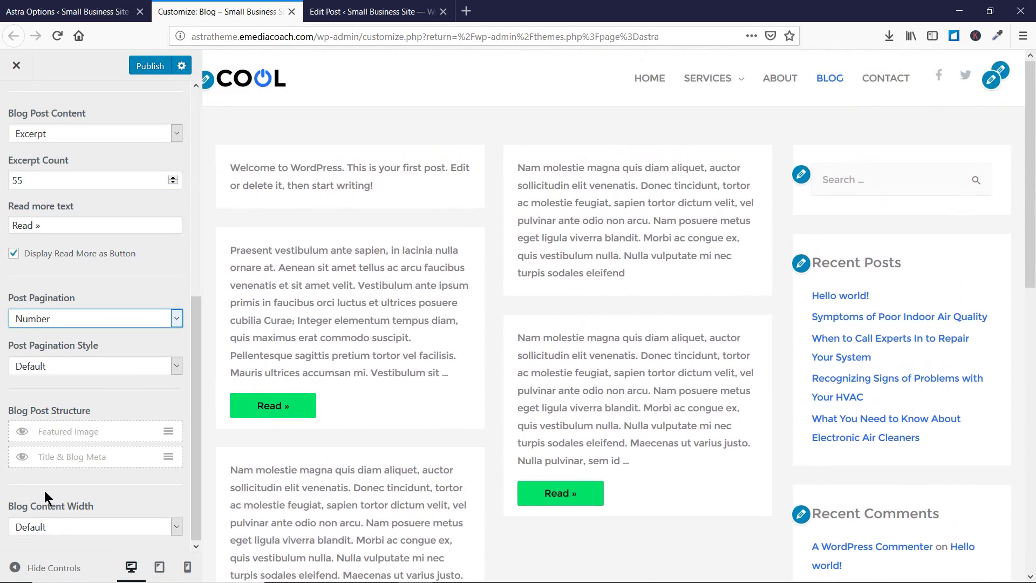
pyautogui.click(22, 457)
pyautogui.click(24, 435)
pyautogui.scroll(-4, 137, 368)
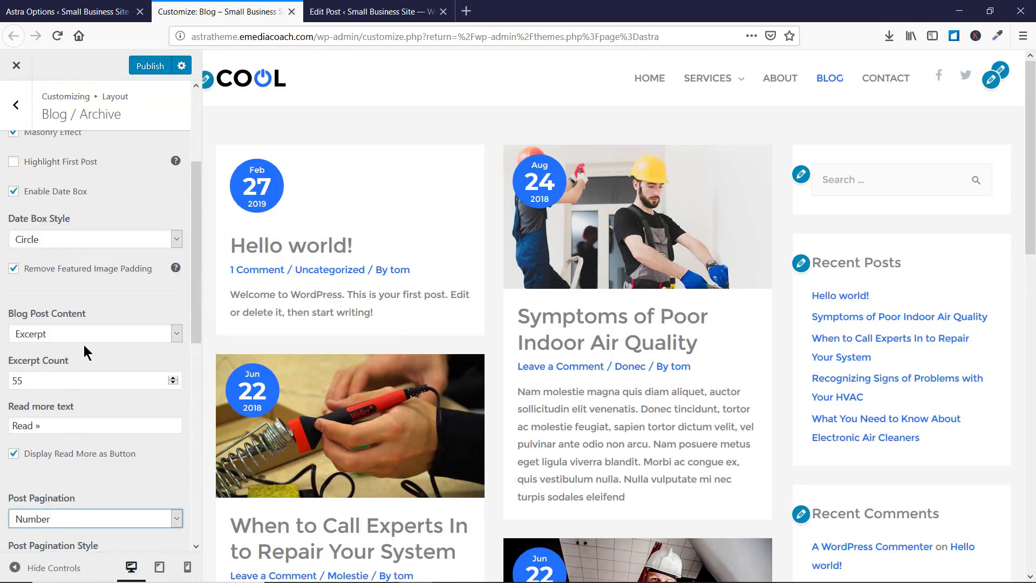
# Step: Set Blog Content Width to Custom at 973 px, then reset it to default
pyautogui.scroll(-10, 87, 324)
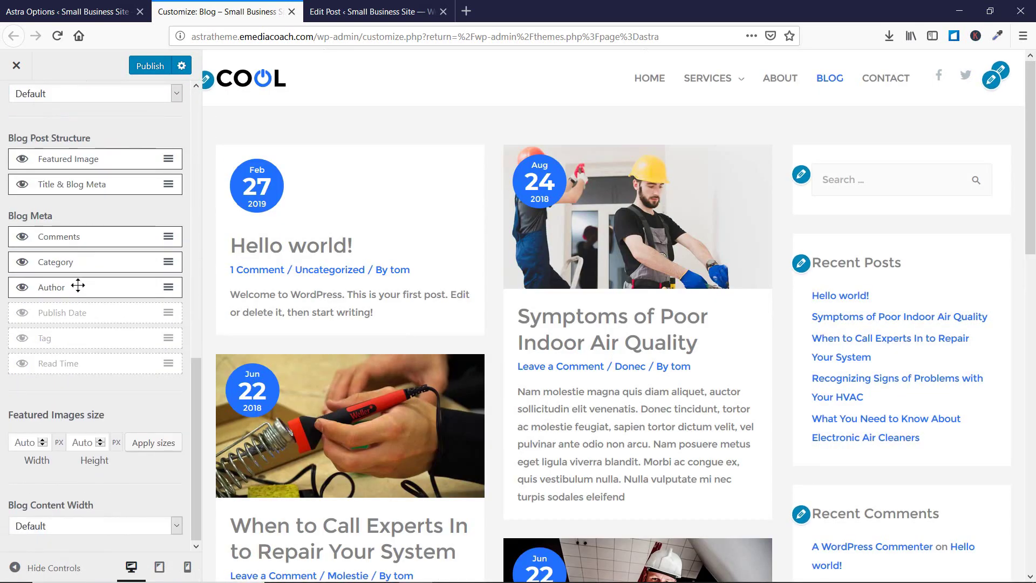
pyautogui.click(25, 442)
pyautogui.click(64, 530)
pyautogui.click(68, 558)
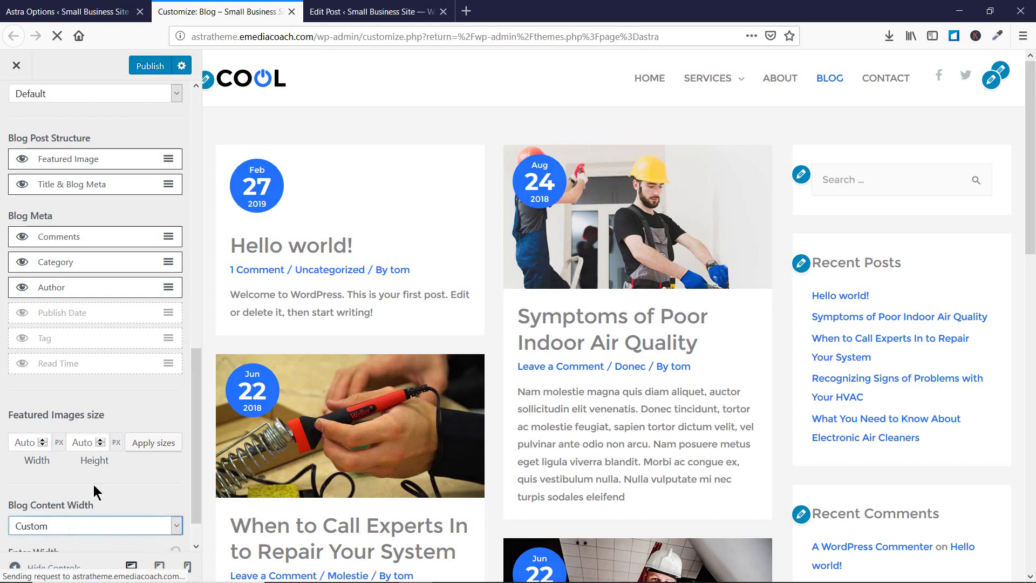
pyautogui.scroll(-1, 93, 484)
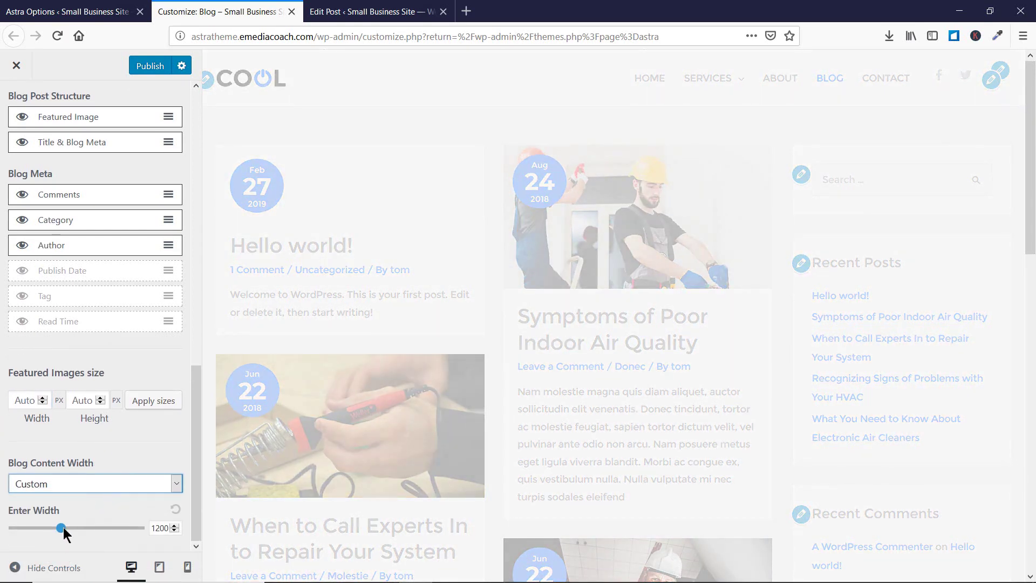
pyautogui.moveTo(63, 527); pyautogui.dragTo(37, 527)
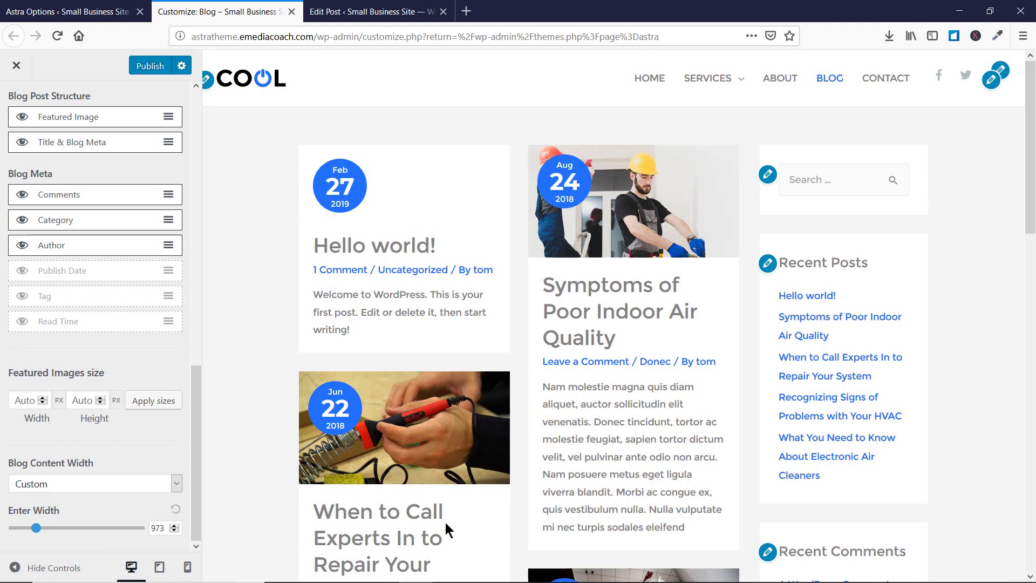
pyautogui.click(175, 509)
# Step: Return to the Blog settings panel and bring up the Astra Options page
pyautogui.scroll(15, 145, 483)
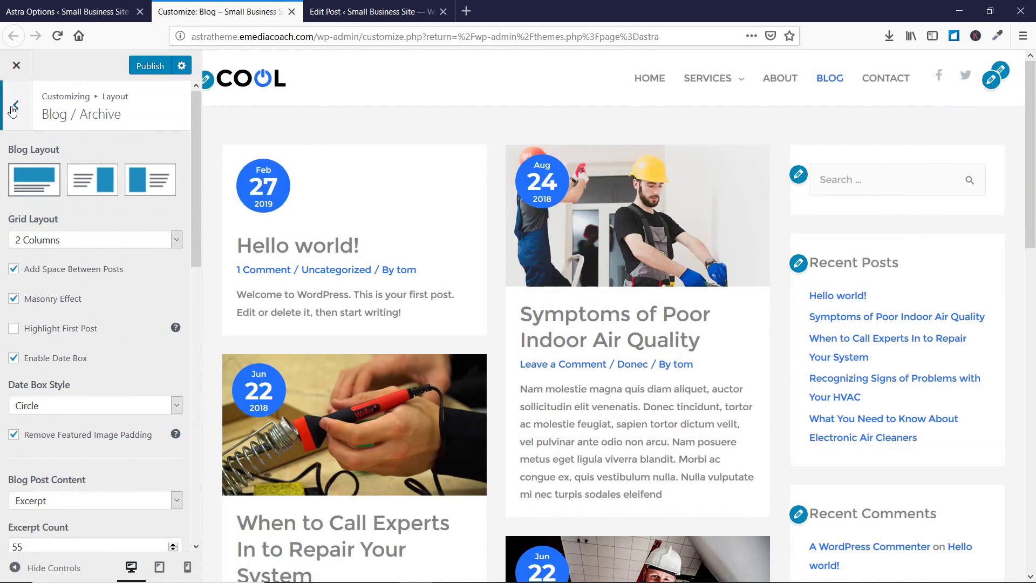
pyautogui.click(14, 107)
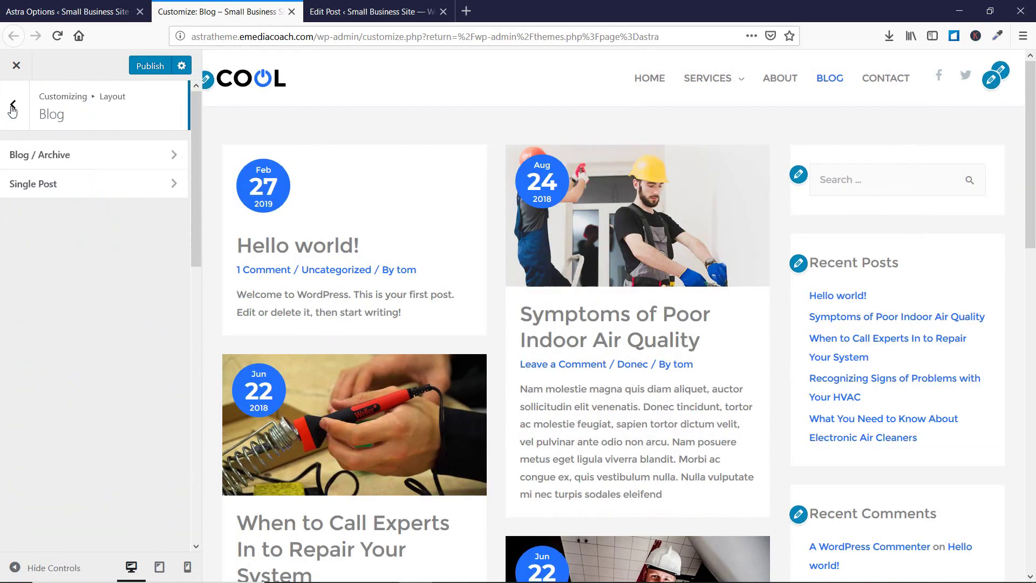
pyautogui.click(68, 11)
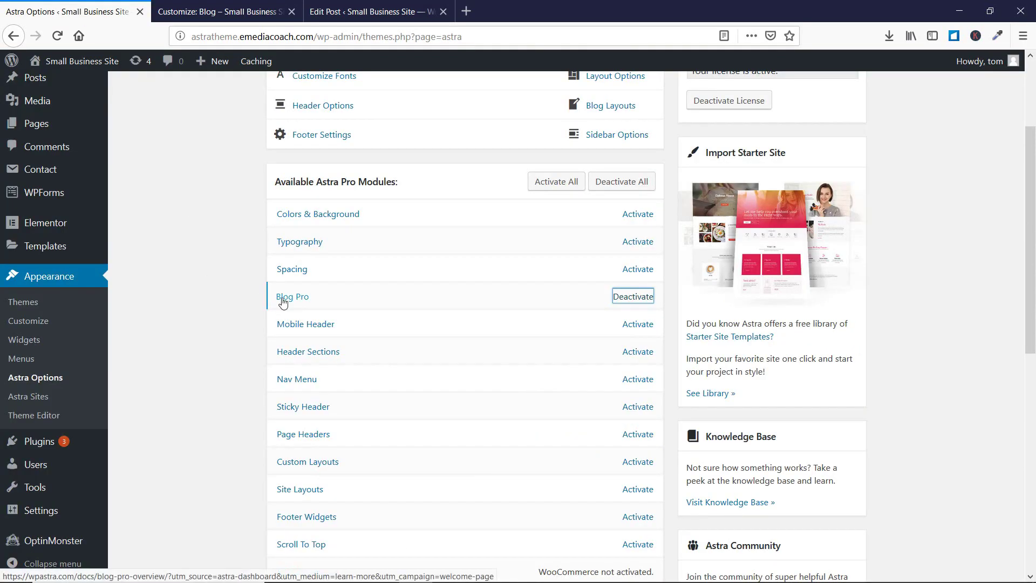